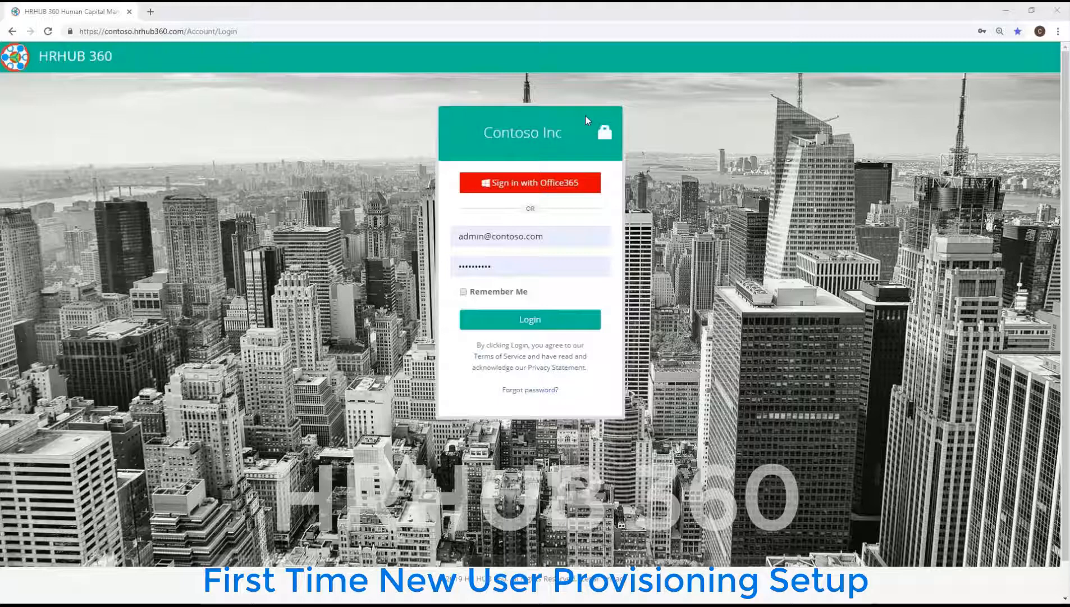
# - Log in to the Contoso Inc panel with the filled-in admin credentials
pyautogui.click(510, 320)
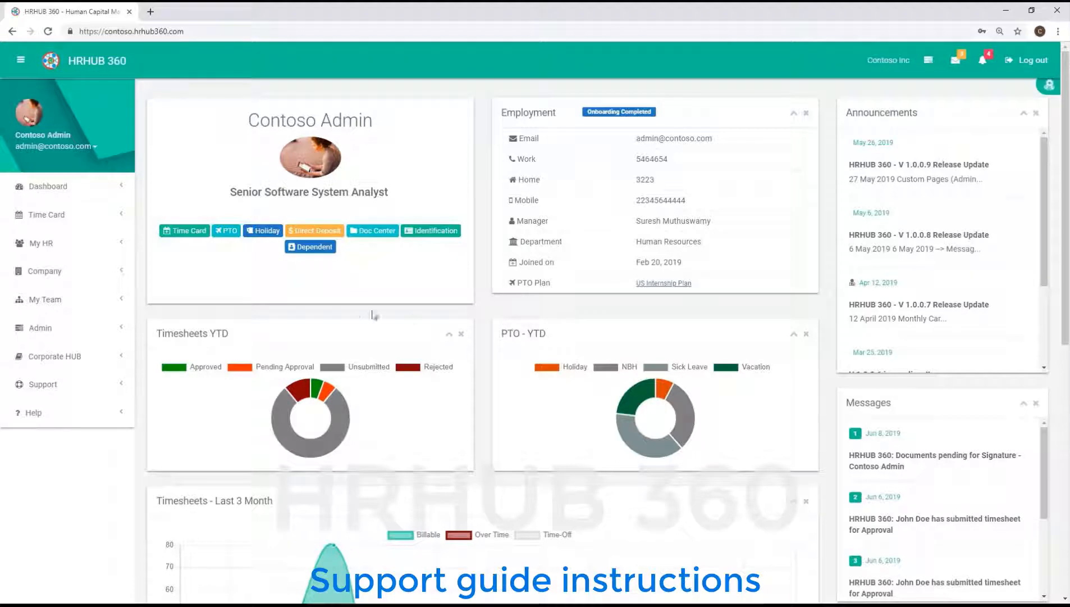
# - Open the Admin Guide PDF under Support > User Guides and jump to '3. First Time New User Setup'
pyautogui.click(45, 385)
pyautogui.click(65, 411)
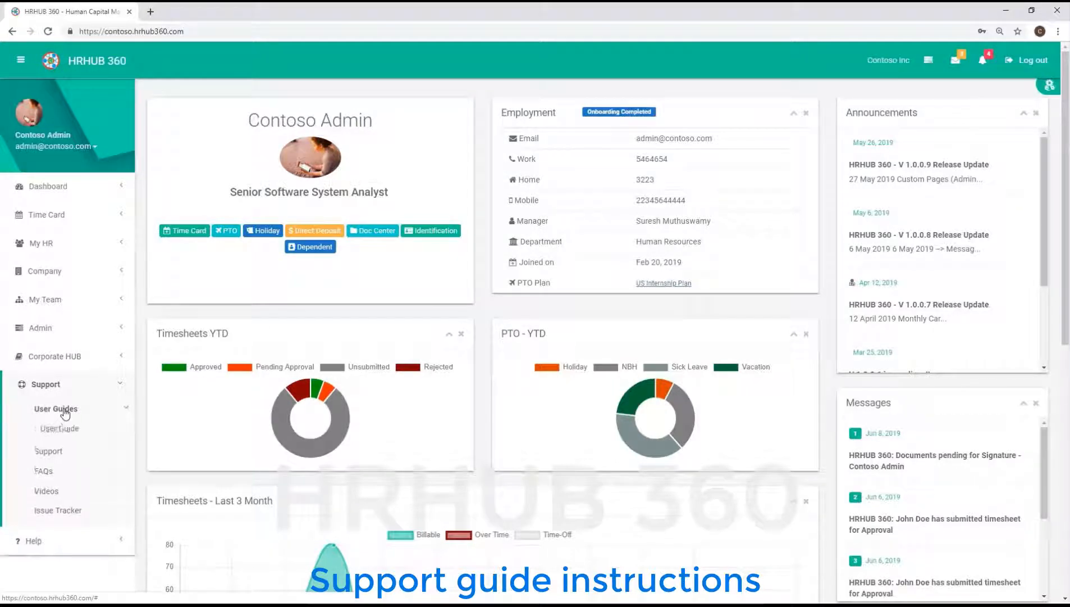
pyautogui.click(67, 448)
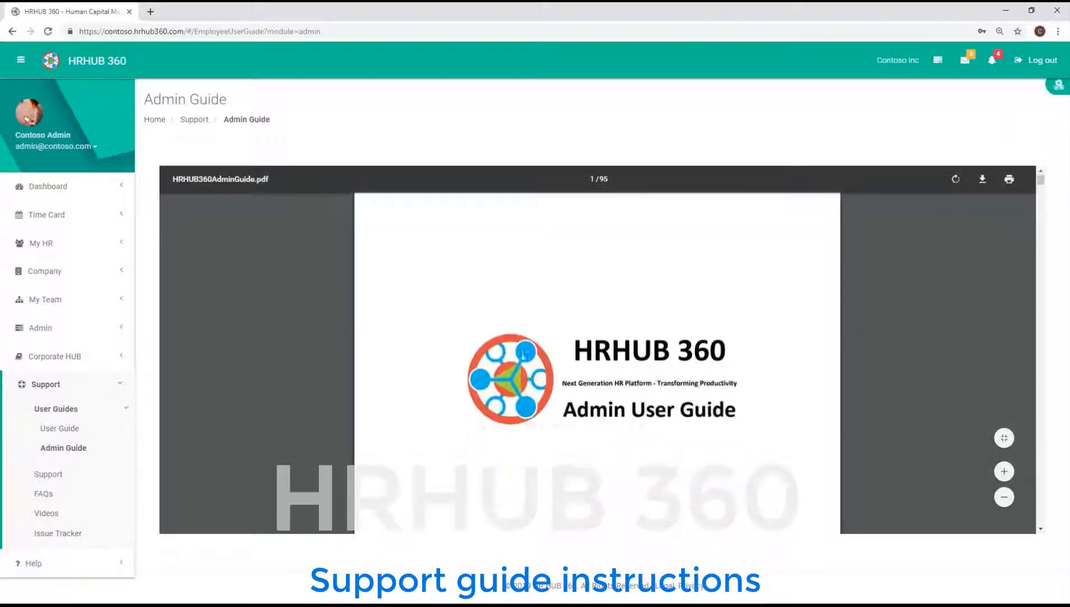
pyautogui.scroll(-10, 524, 354)
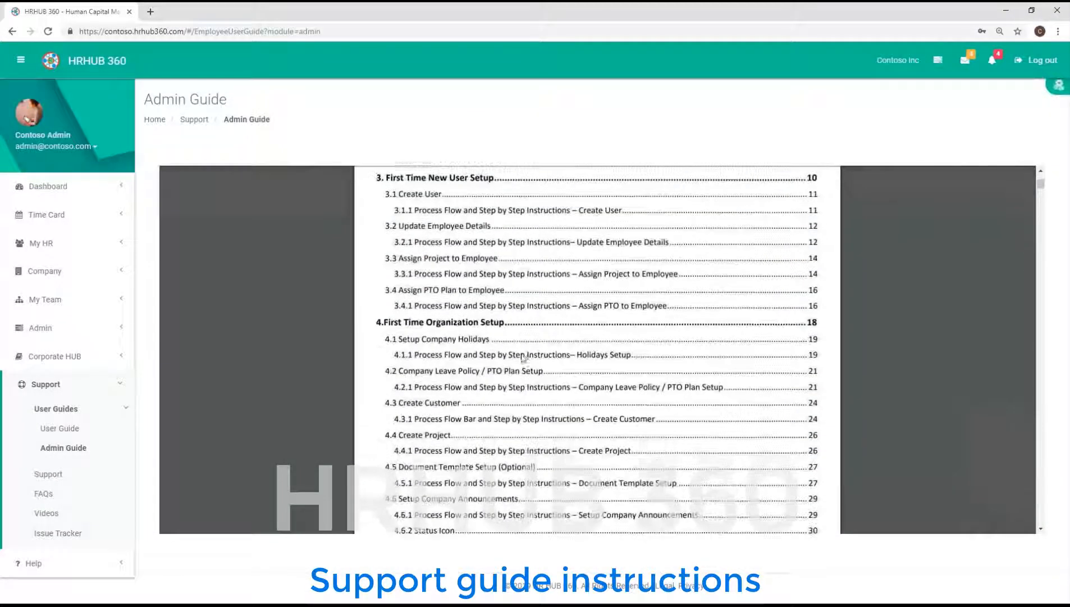
pyautogui.scroll(3, 524, 358)
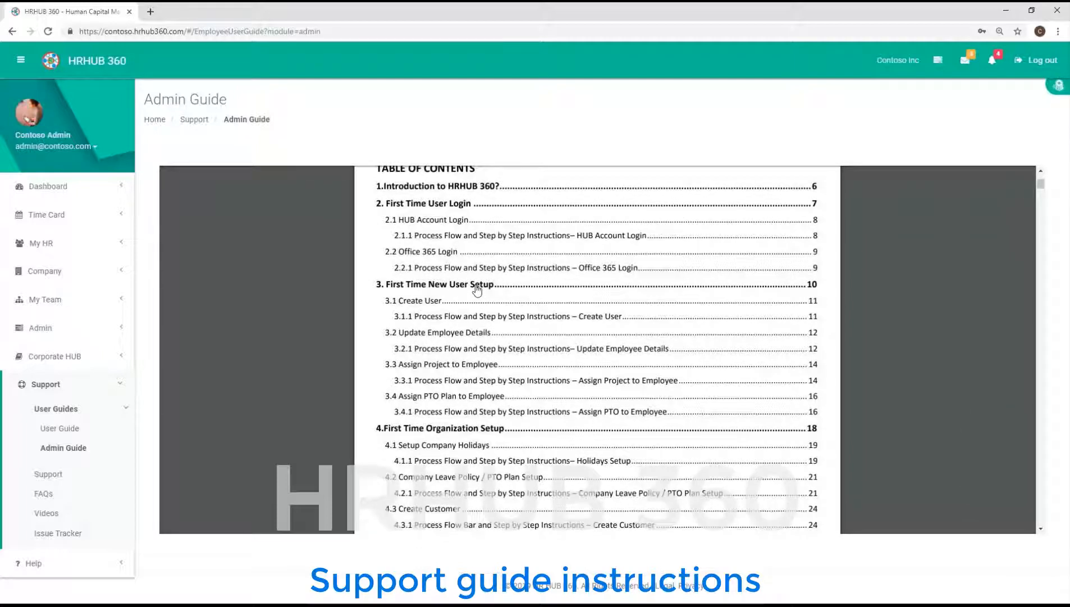
pyautogui.click(477, 287)
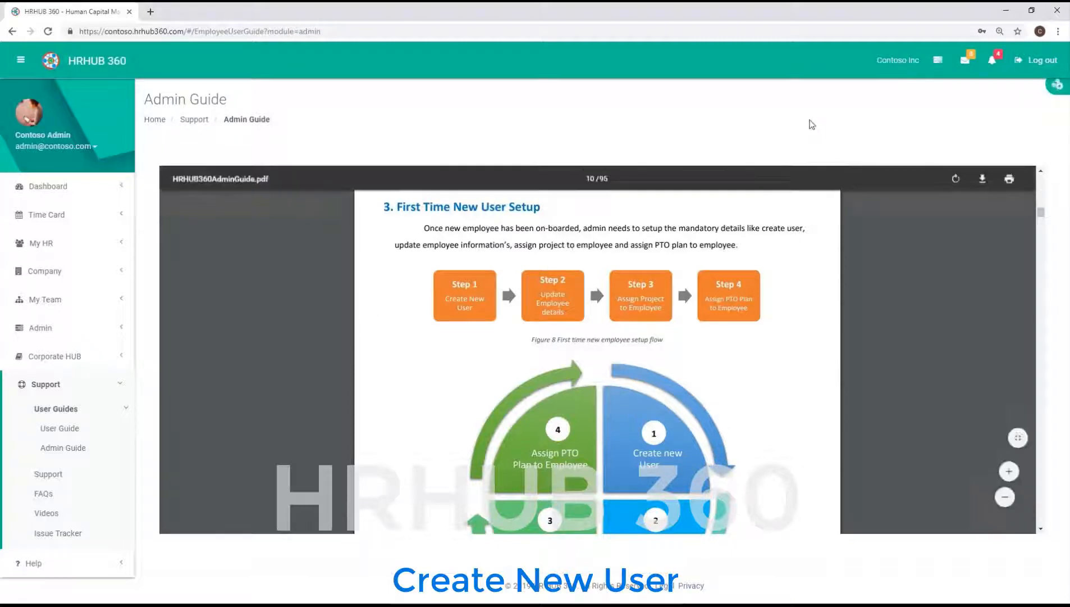
# - Open Add New User from quick links, check Admin > People Center > People, then reopen Add New User
pyautogui.click(938, 60)
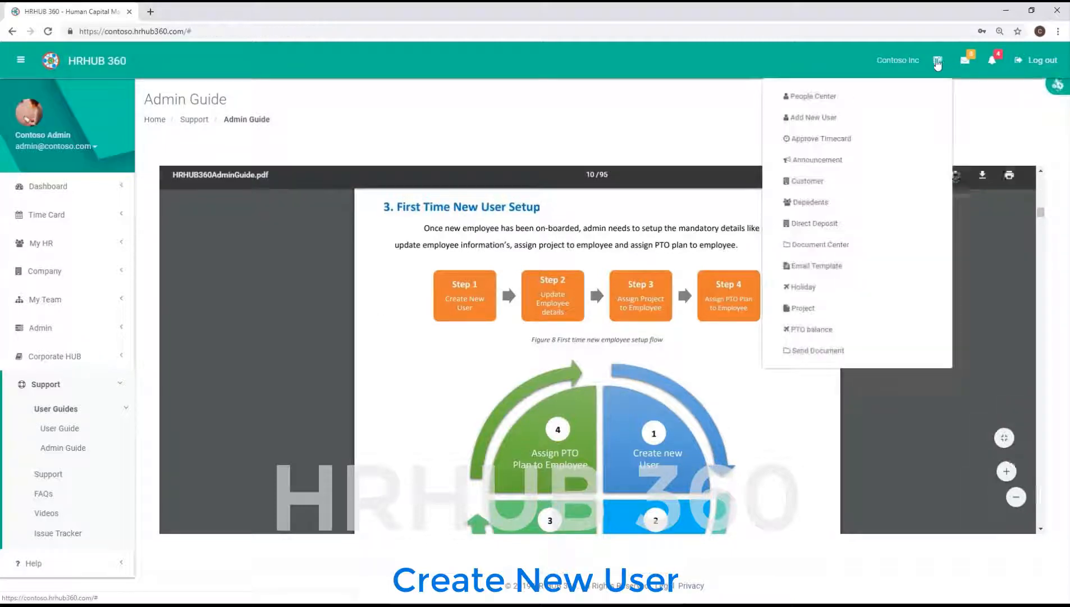
pyautogui.click(828, 118)
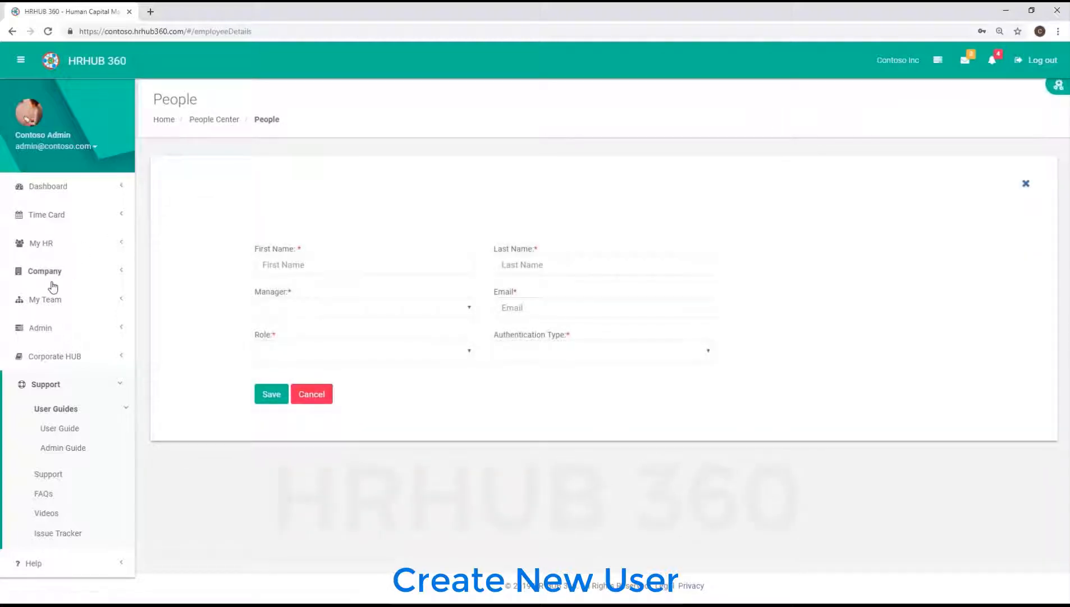
pyautogui.click(38, 331)
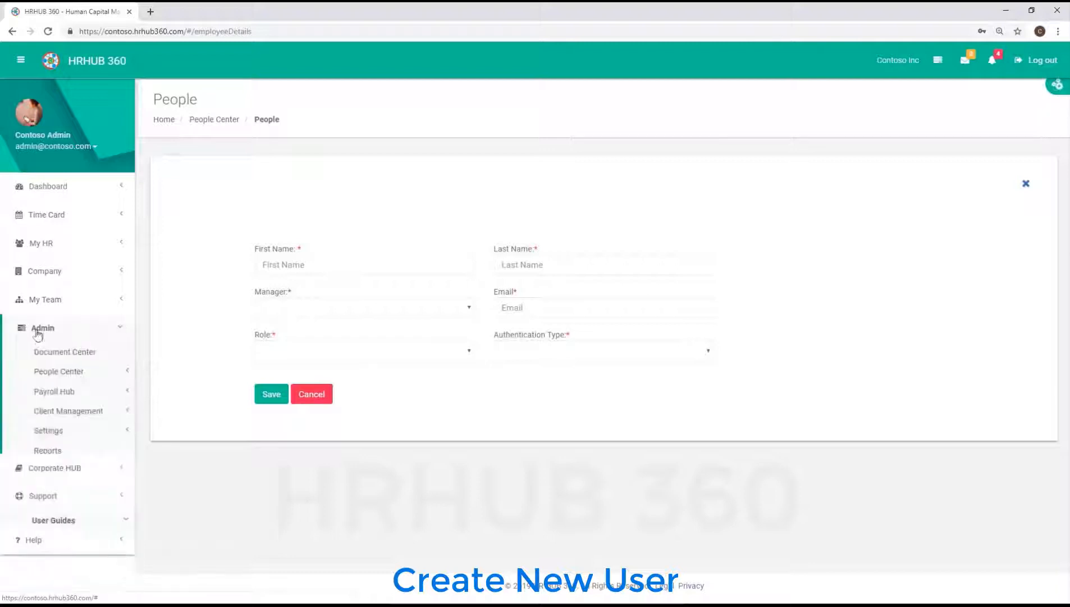
pyautogui.click(56, 371)
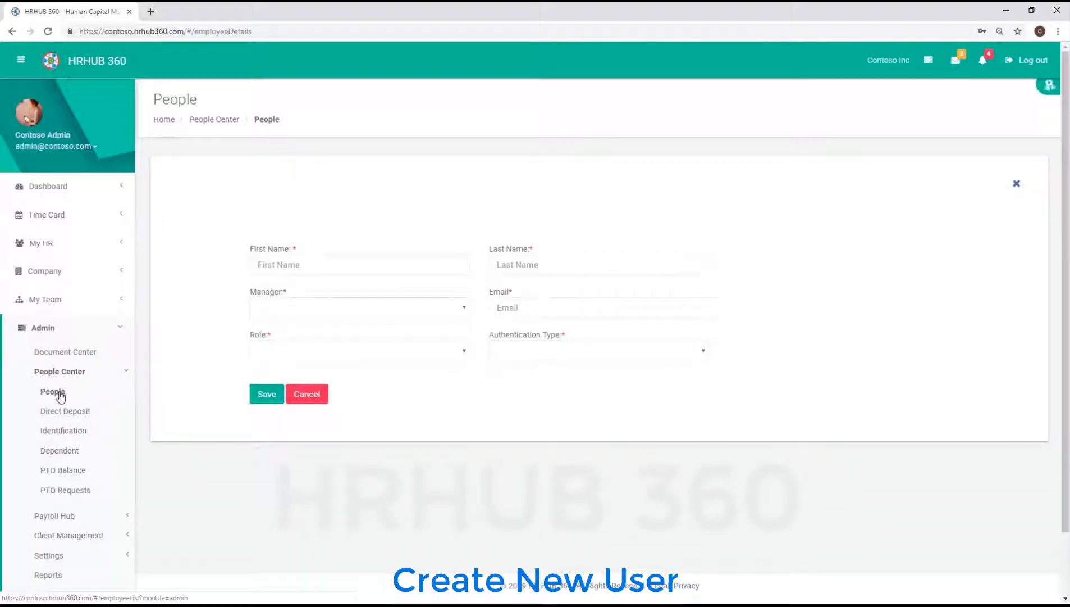
pyautogui.click(53, 391)
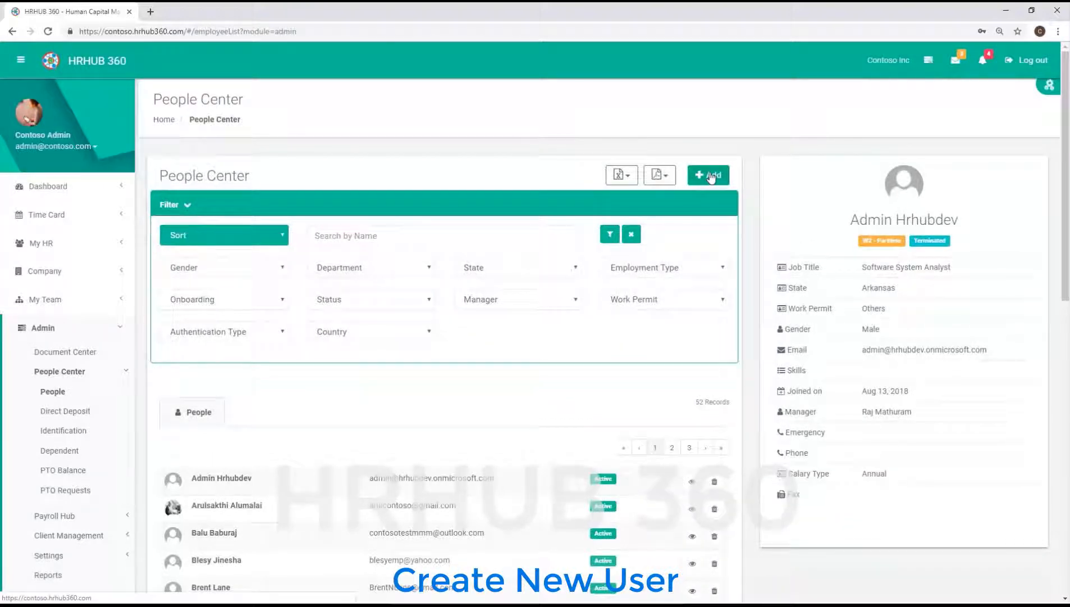
pyautogui.click(929, 62)
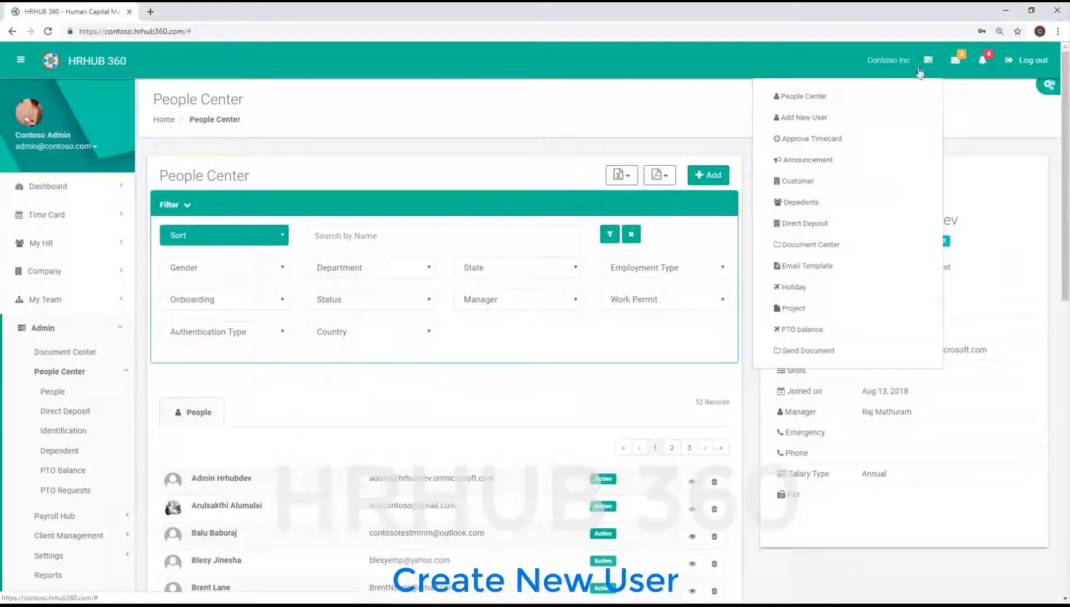
pyautogui.click(819, 118)
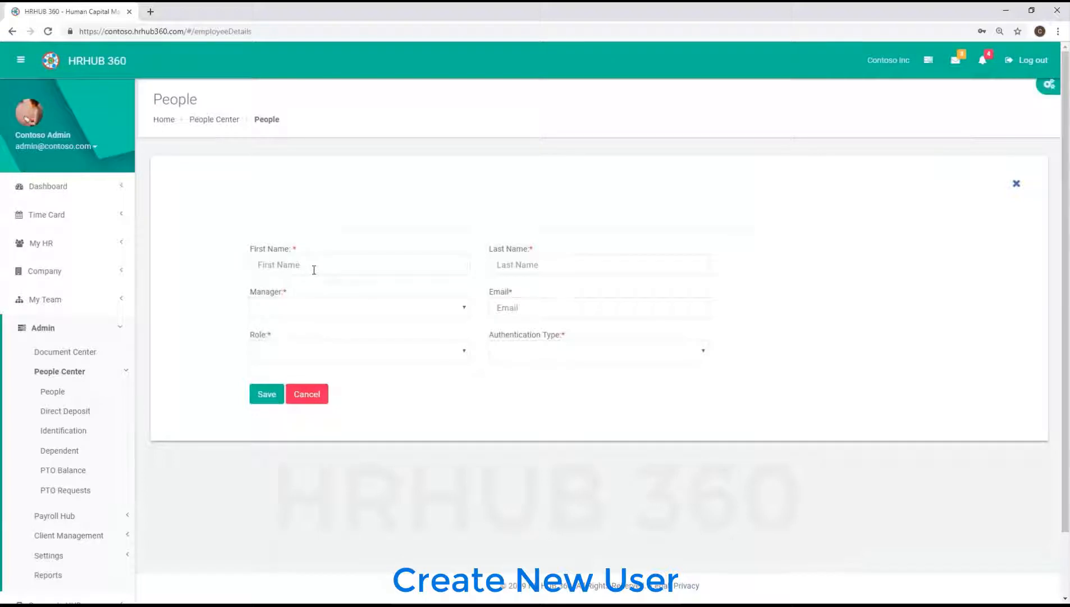
# - Enter the new employee's first and last name and choose a manager
pyautogui.click(314, 268)
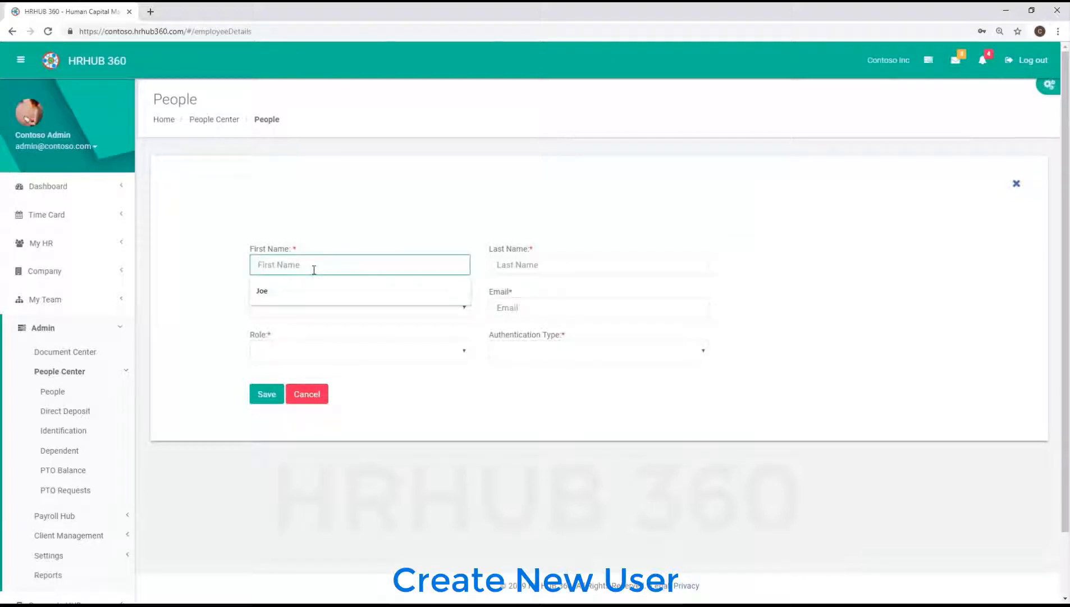
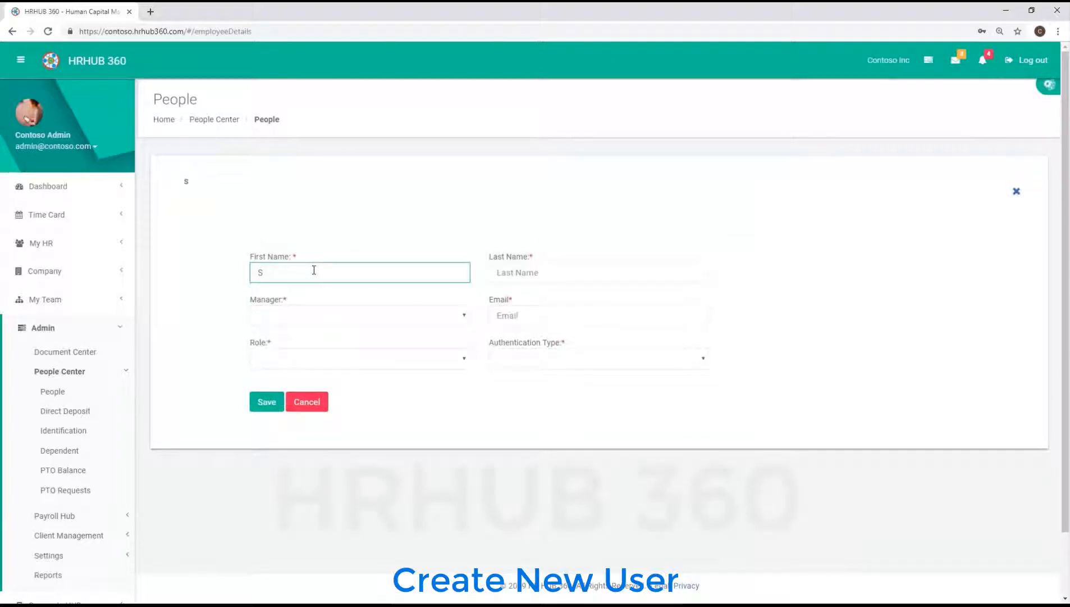
pyautogui.click(502, 273)
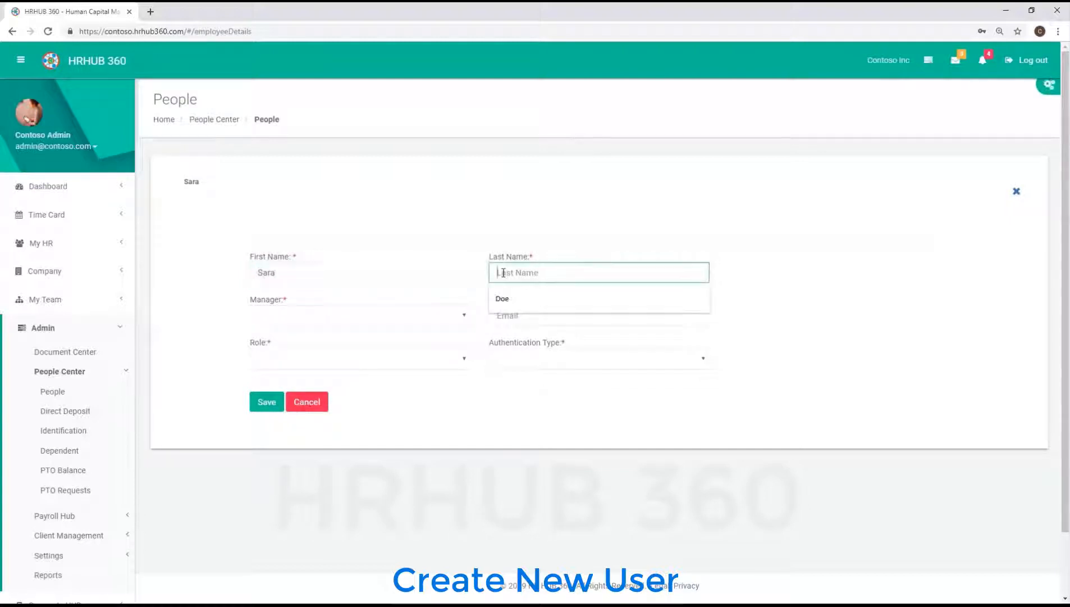
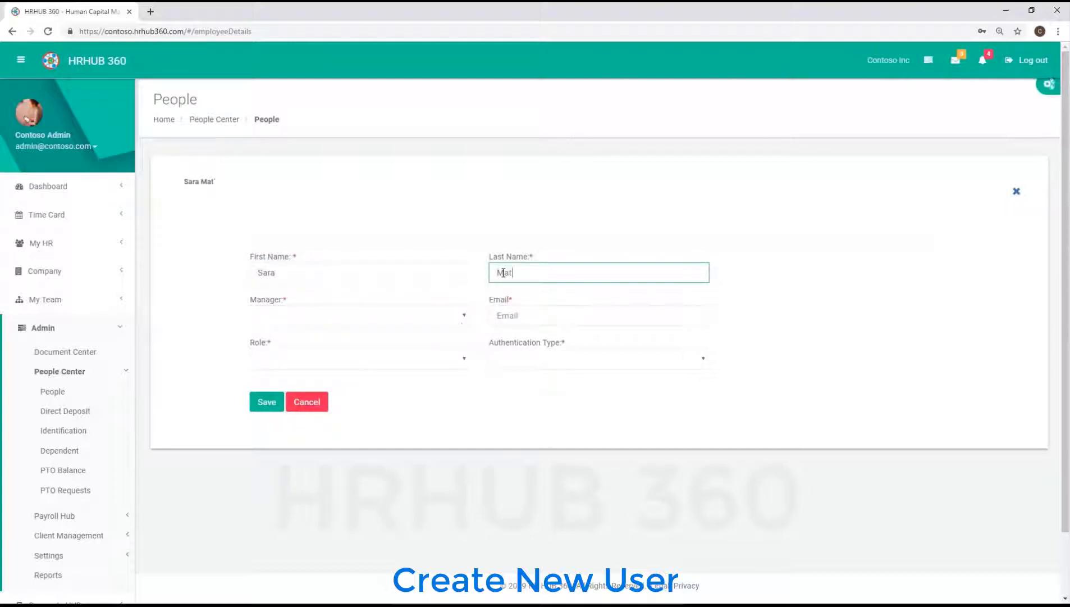
pyautogui.click(464, 316)
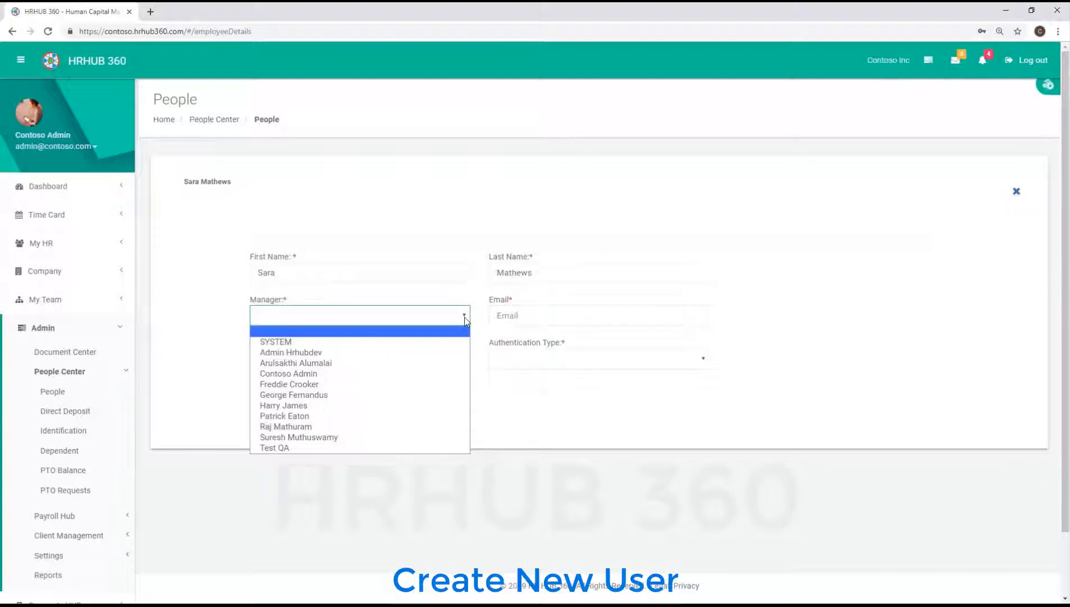
pyautogui.click(317, 418)
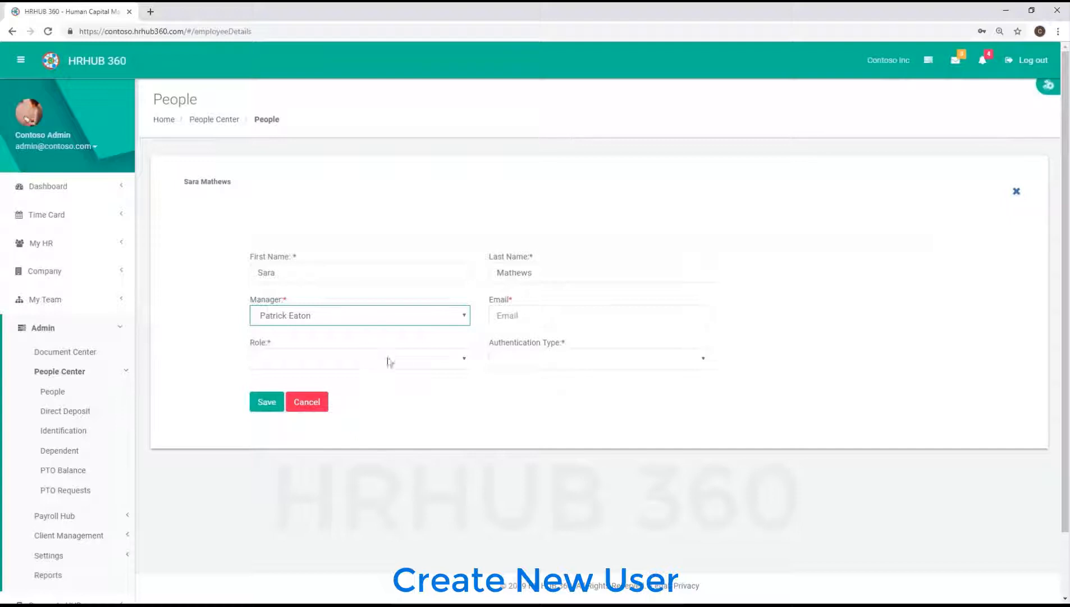
# - Set role Employee, enter the work e-mail, choose Forms Authentication, and save the user
pyautogui.click(465, 360)
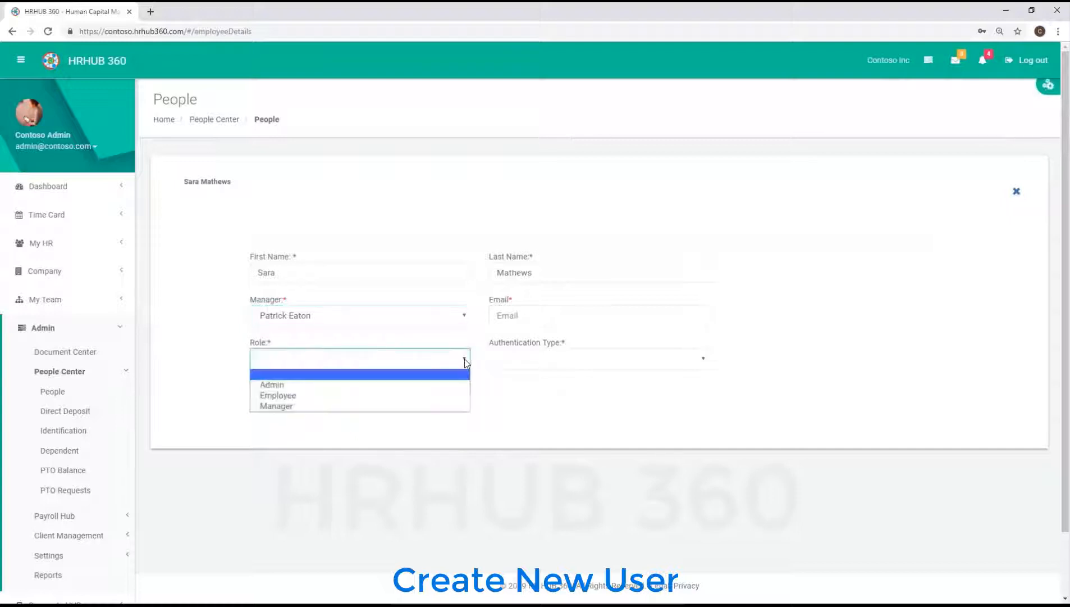
pyautogui.click(356, 396)
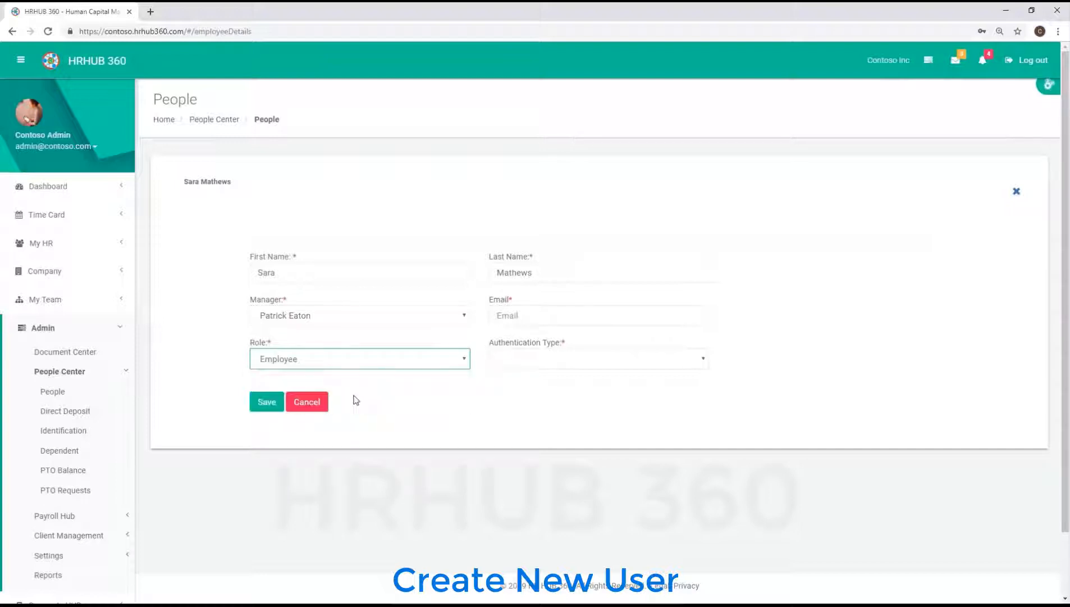
pyautogui.click(547, 316)
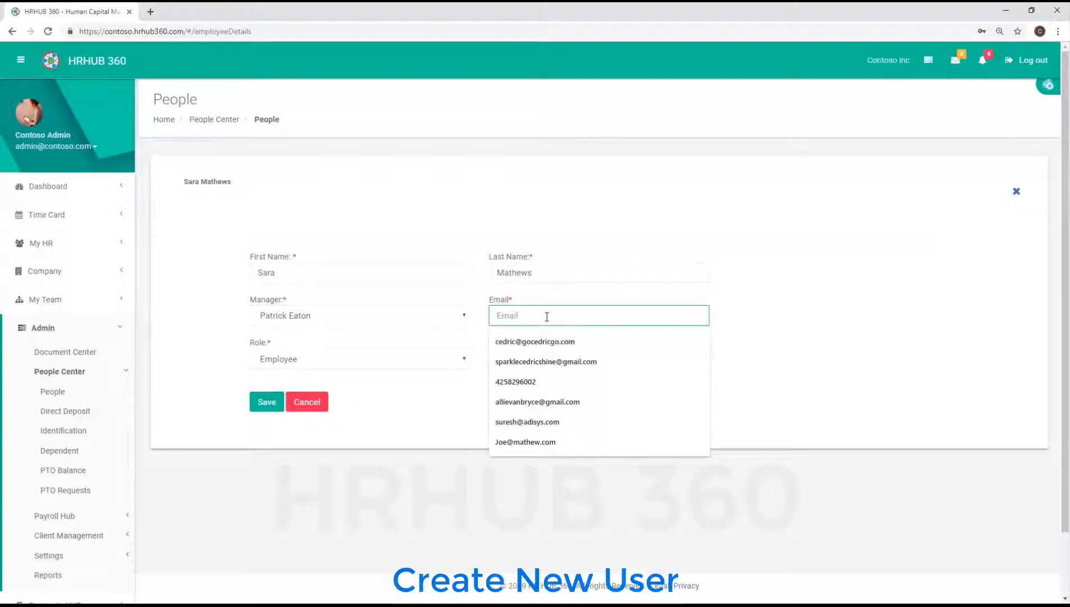
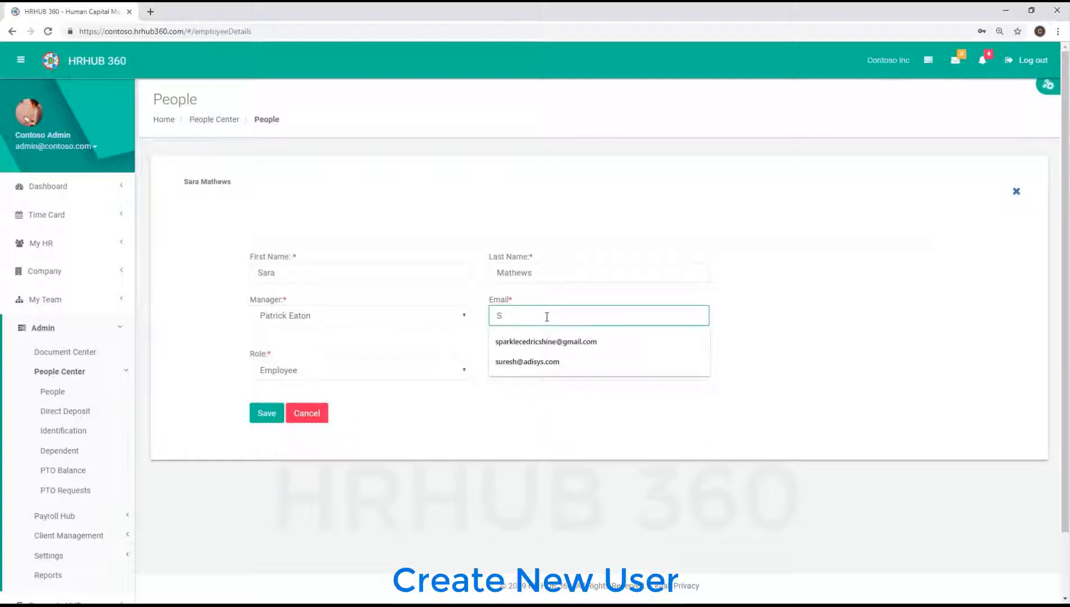
pyautogui.click(533, 360)
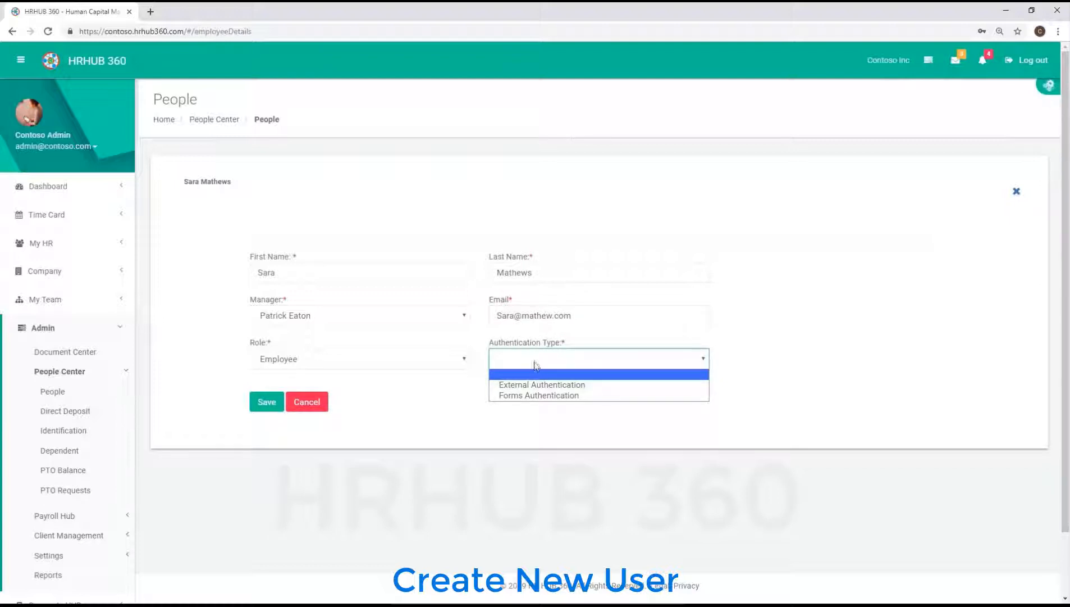
pyautogui.click(549, 394)
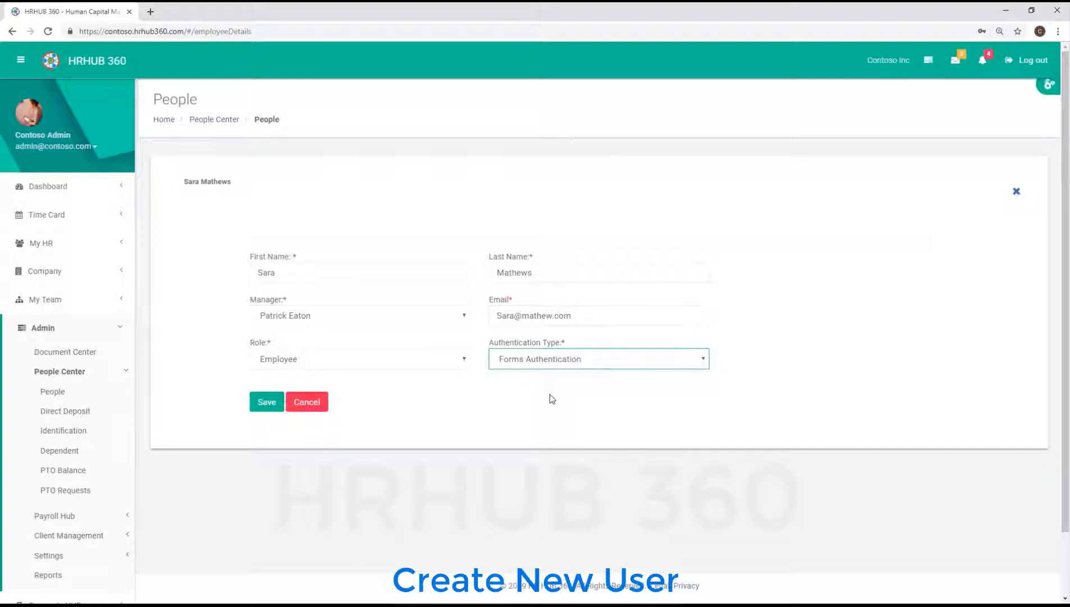
pyautogui.click(267, 402)
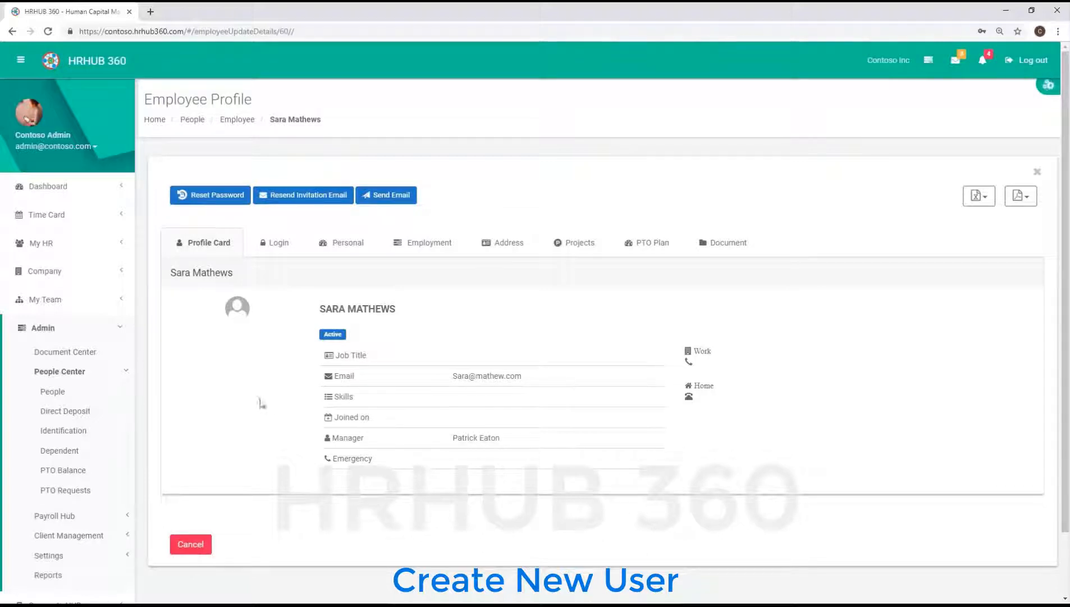
# - Open the Message Center under Company and scroll through the messages
pyautogui.click(53, 271)
pyautogui.click(70, 375)
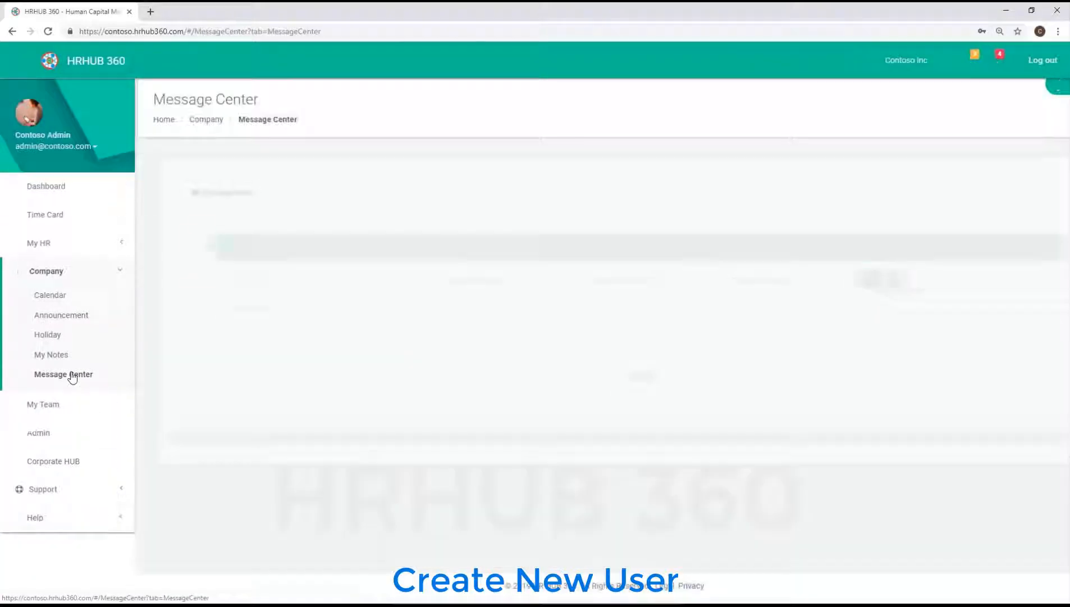
pyautogui.scroll(-6, 541, 278)
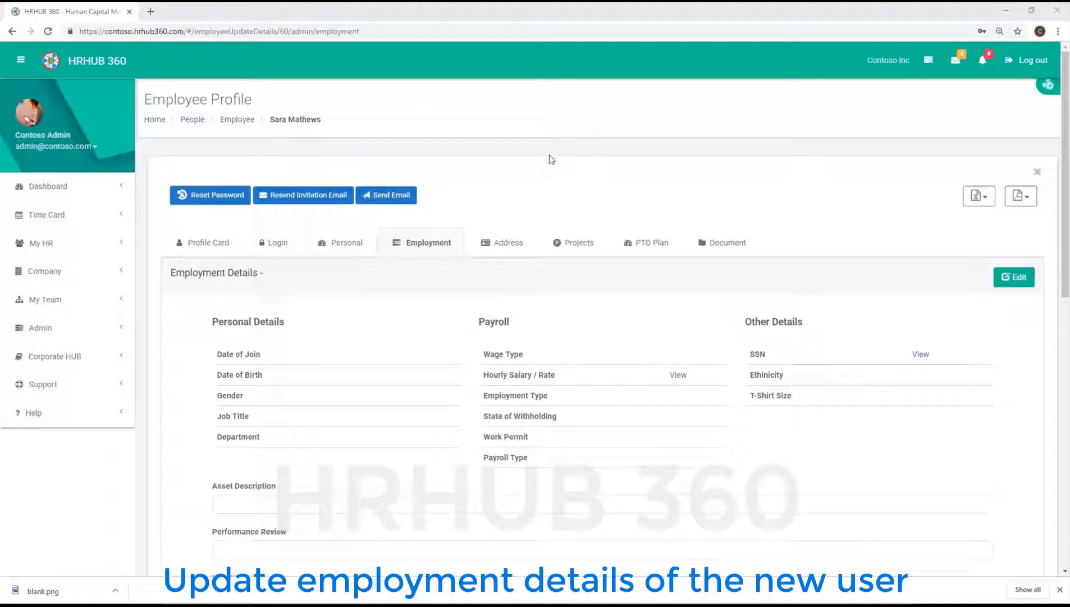
pyautogui.click(424, 244)
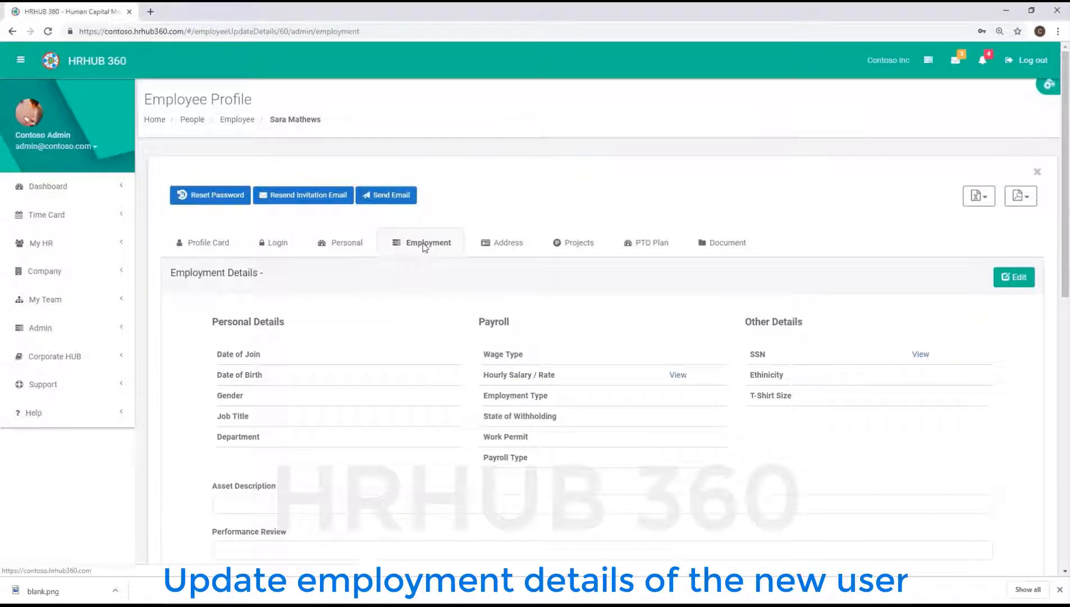
pyautogui.click(1014, 278)
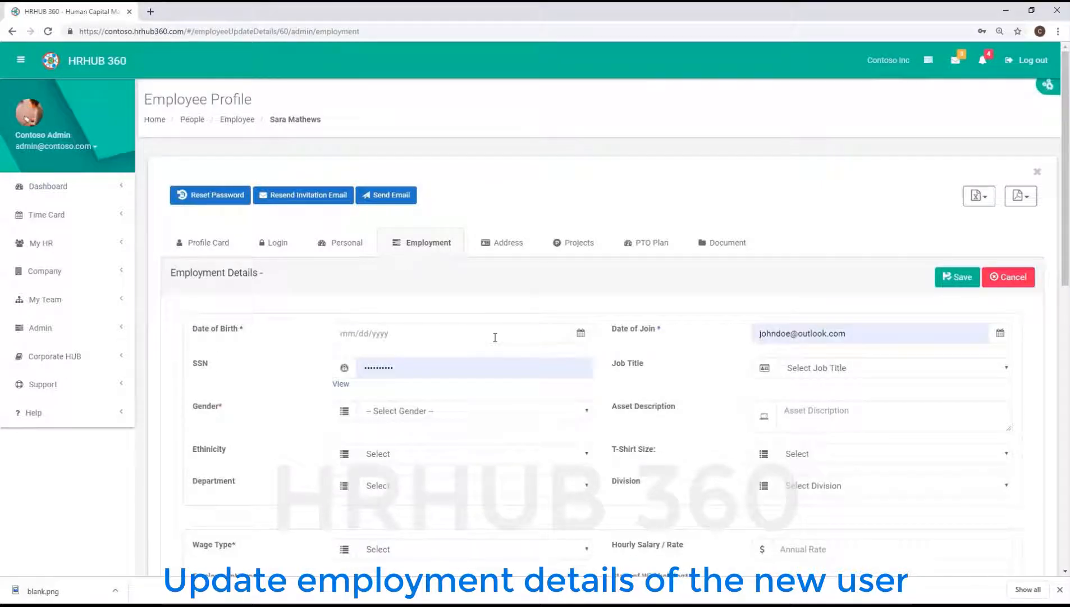
pyautogui.click(581, 335)
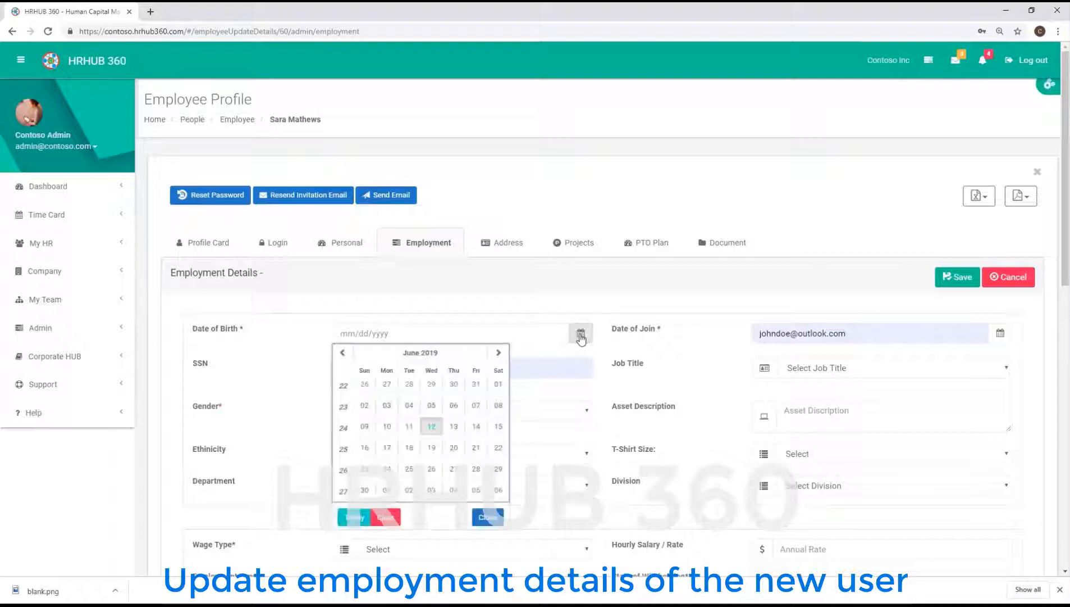
pyautogui.click(426, 353)
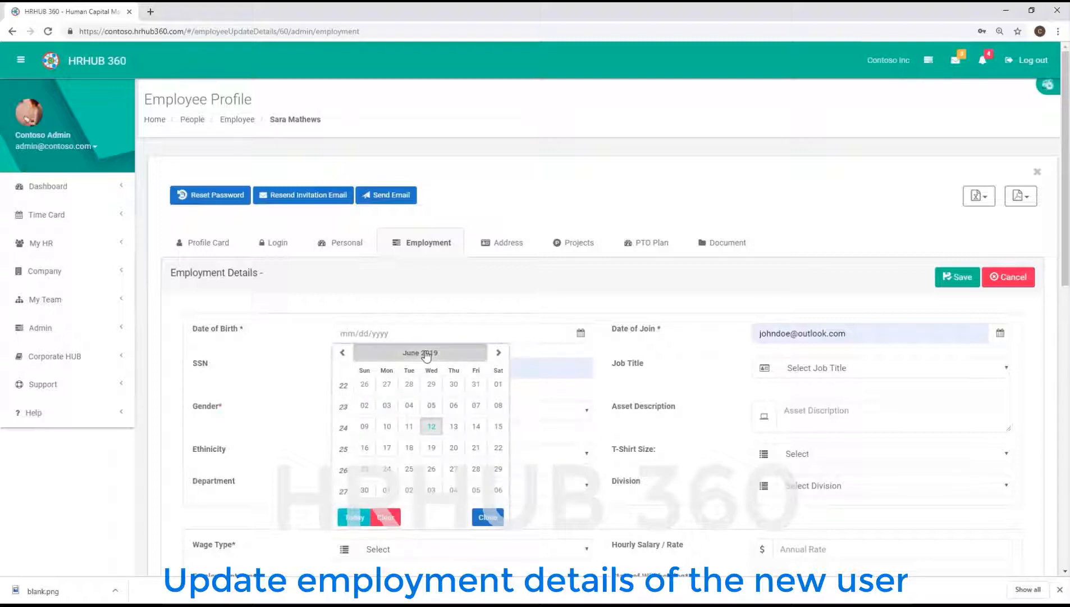
pyautogui.click(415, 354)
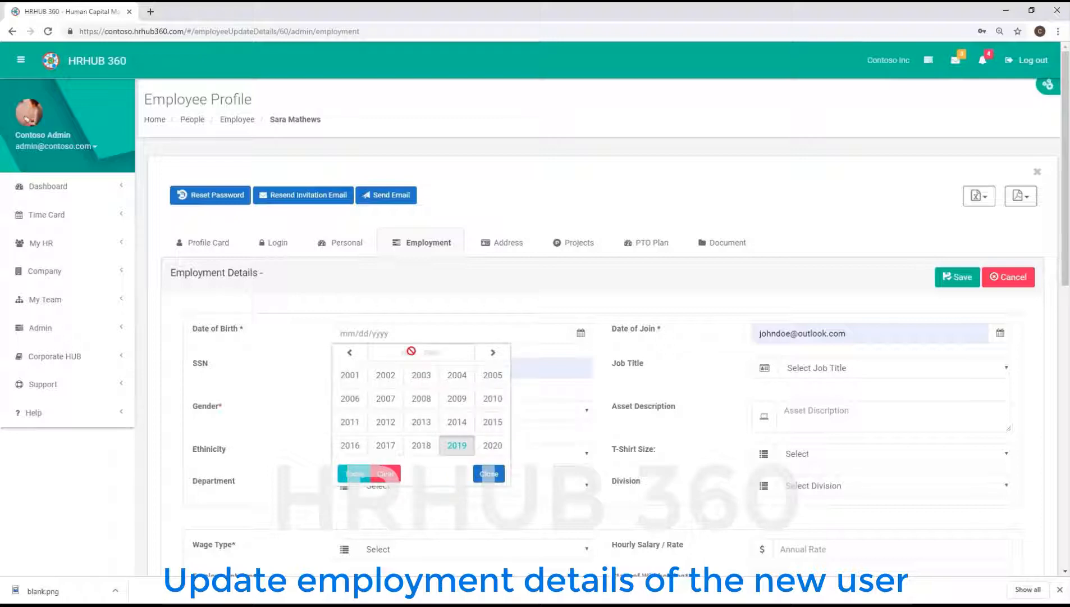
pyautogui.click(350, 353)
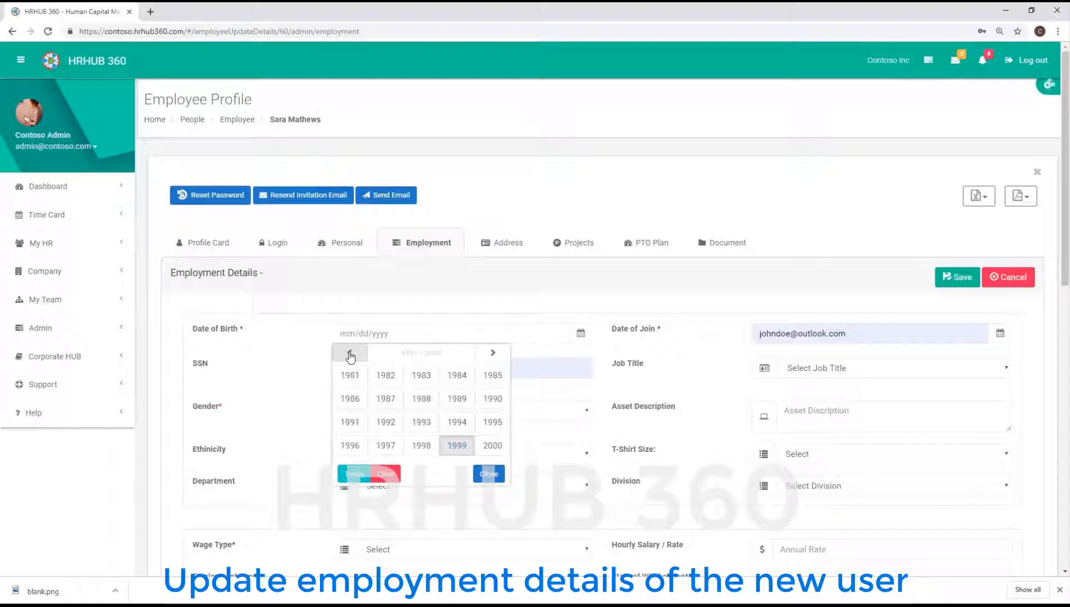
pyautogui.click(349, 399)
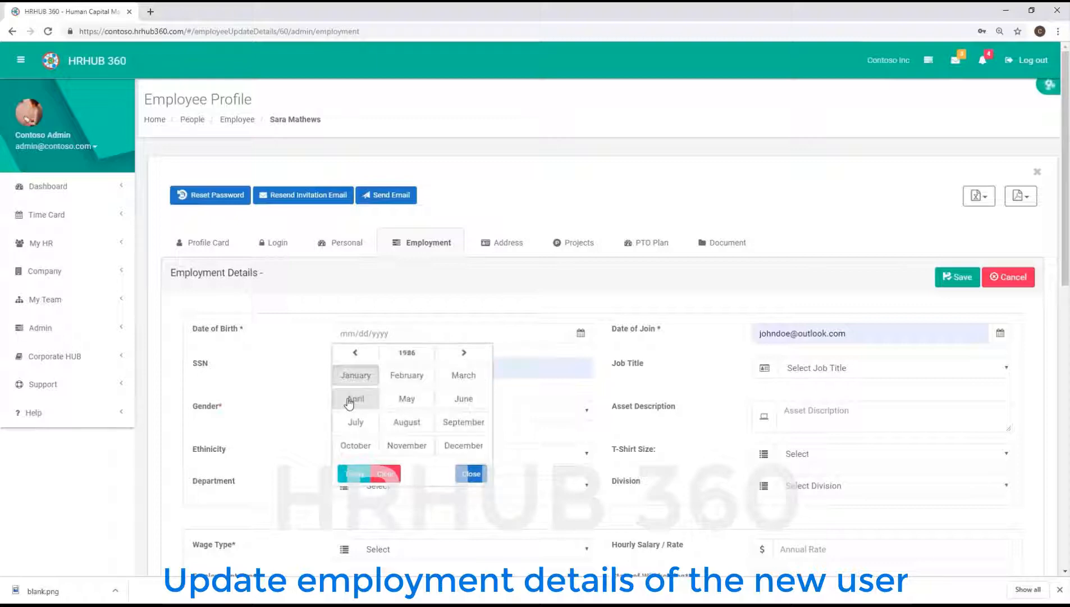
pyautogui.click(408, 423)
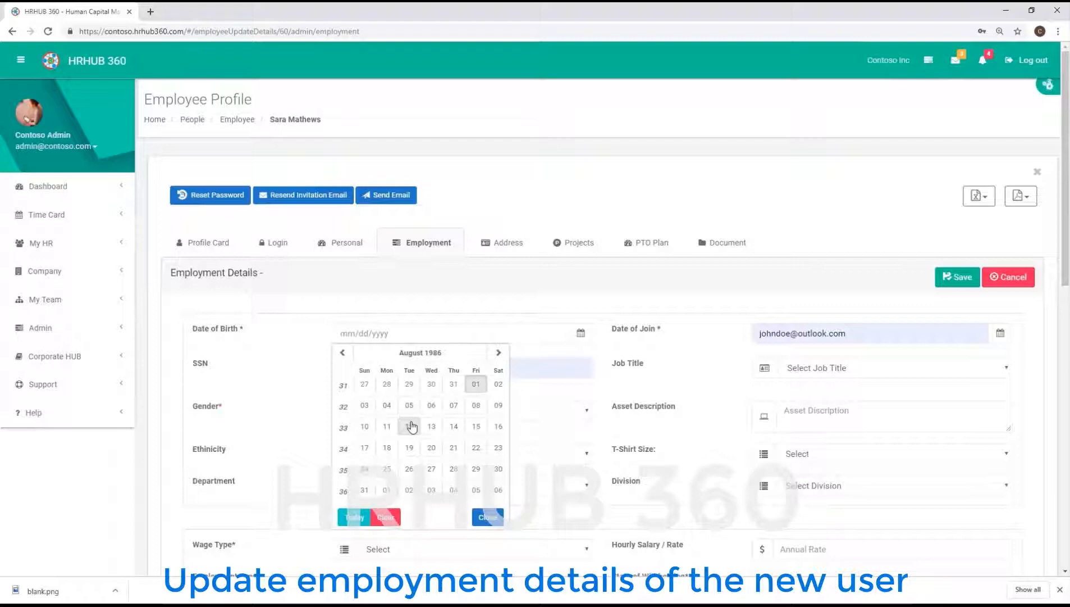
pyautogui.click(366, 429)
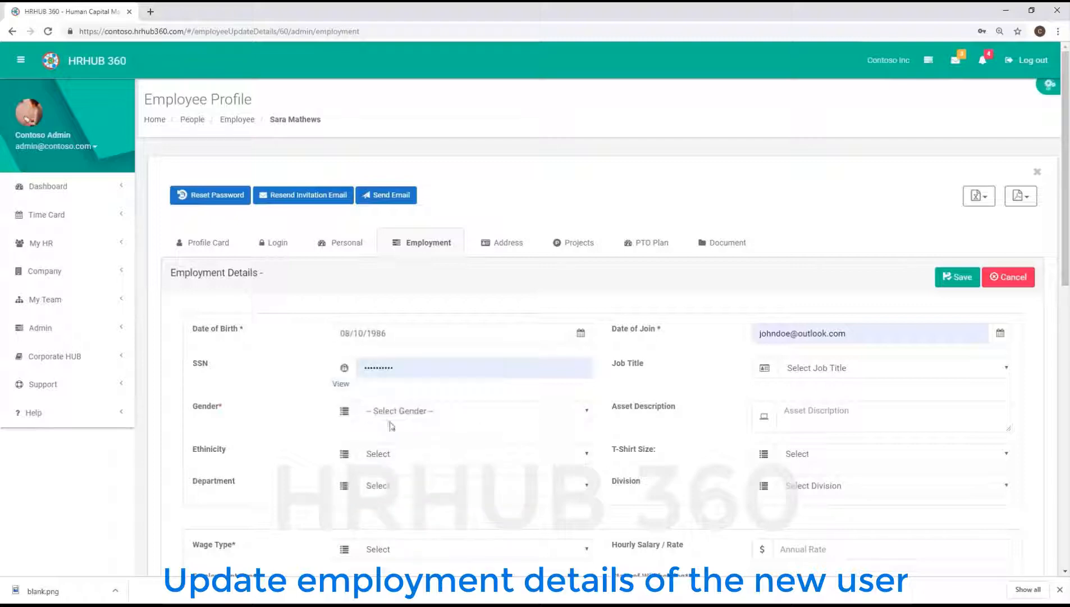
# - Set date of join to 06/03/2019 and gender to Female
pyautogui.click(859, 337)
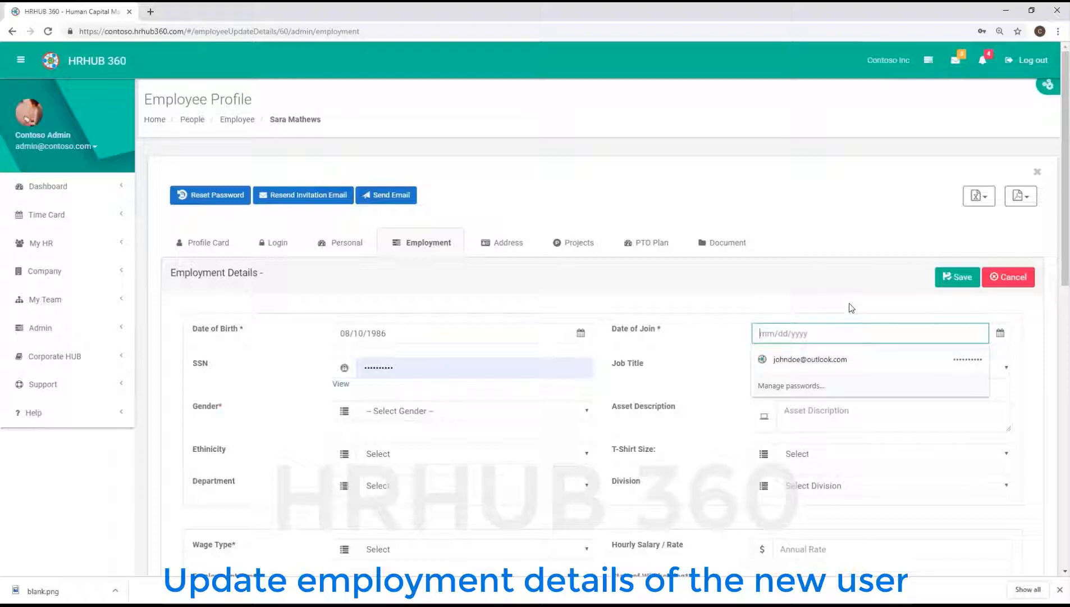
pyautogui.click(1000, 335)
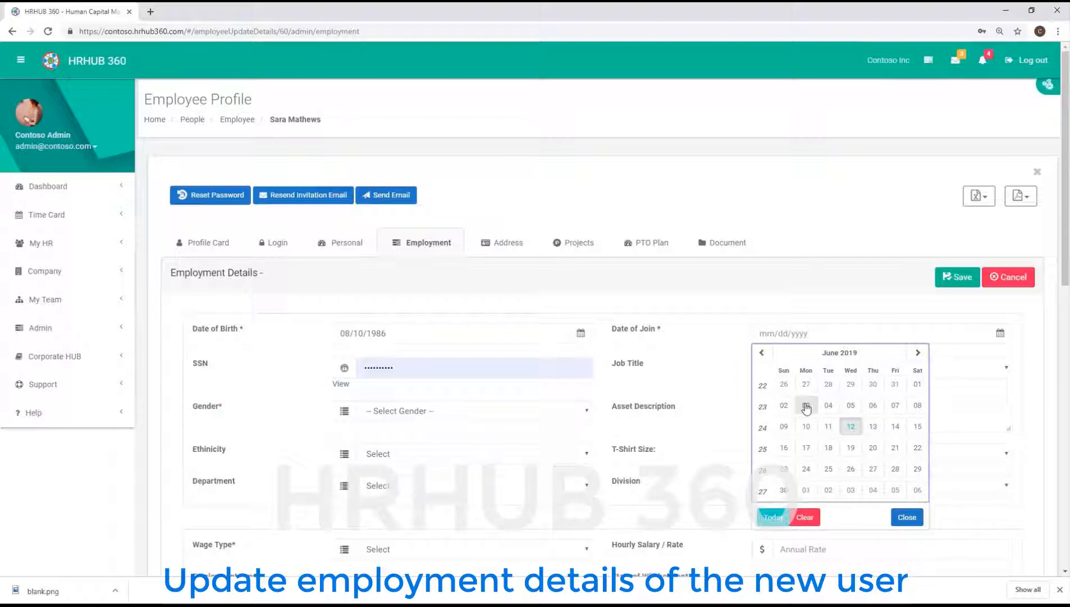
pyautogui.click(807, 407)
pyautogui.click(584, 412)
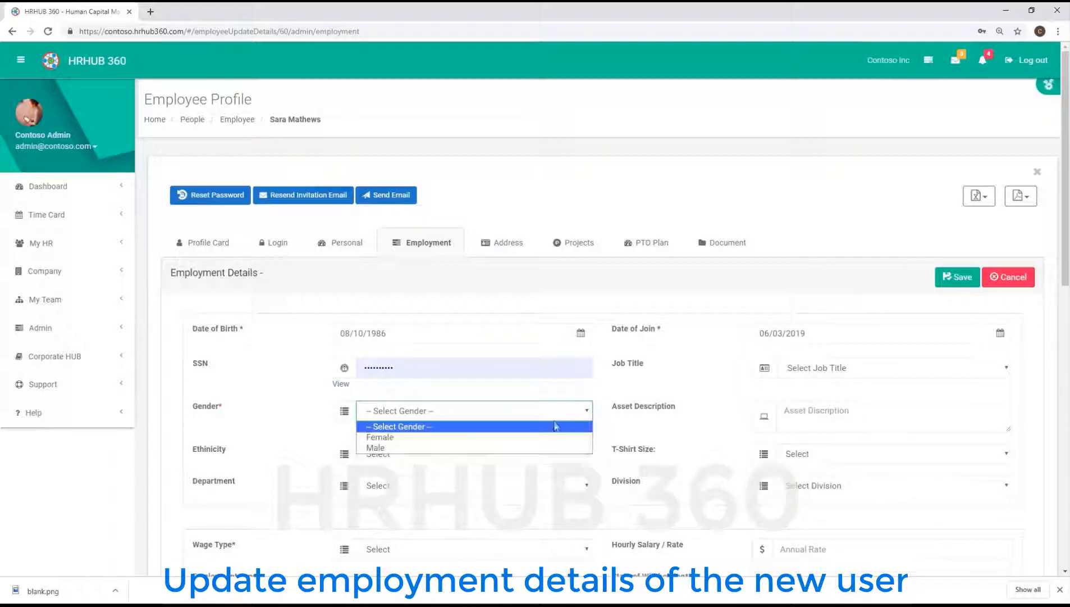
pyautogui.click(545, 437)
pyautogui.scroll(-3, 701, 433)
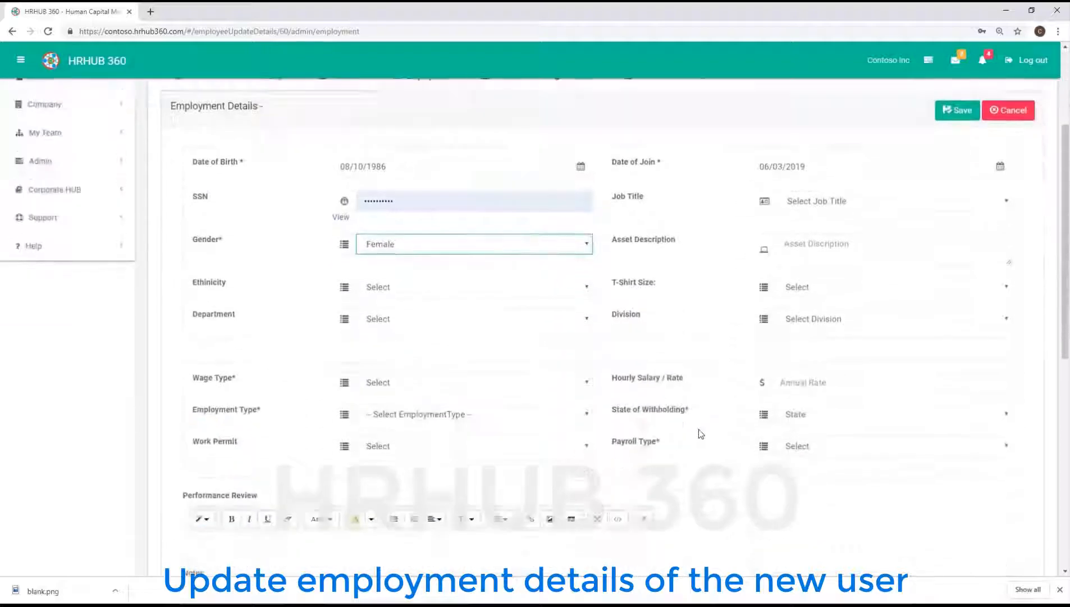
pyautogui.scroll(-1, 701, 434)
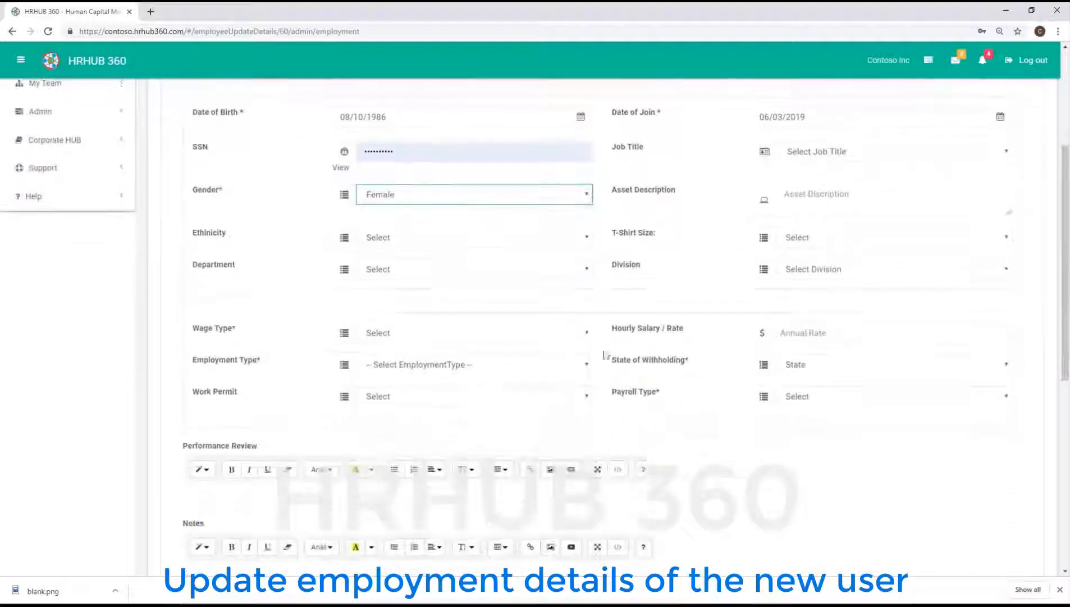
# - Set wage type Hourly at rate 20.05, withholding state USA - Illinois, and Bi-Weekly payroll
pyautogui.click(587, 330)
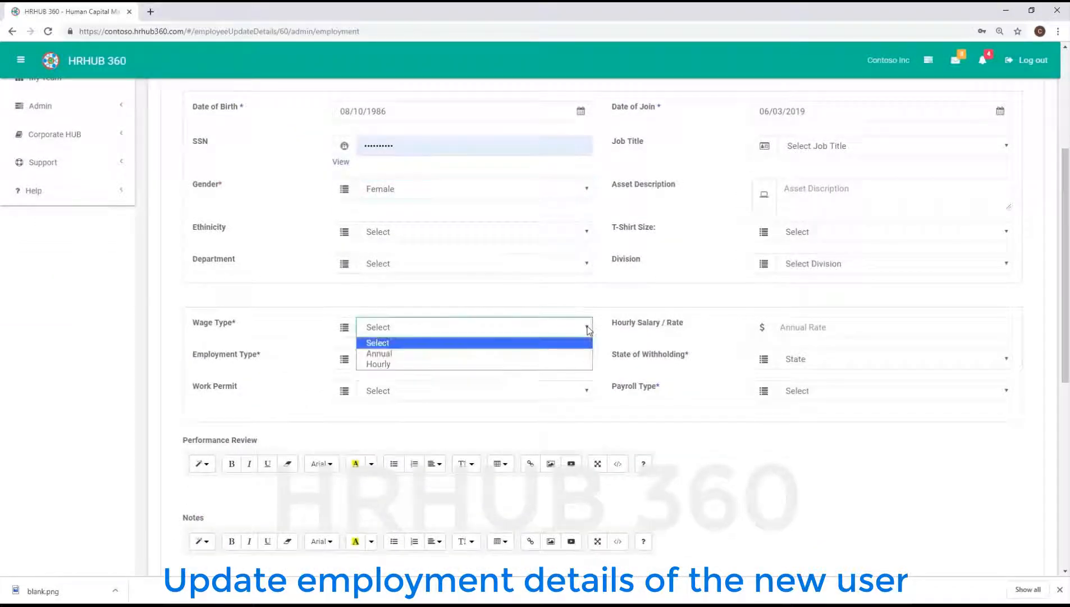
pyautogui.click(575, 369)
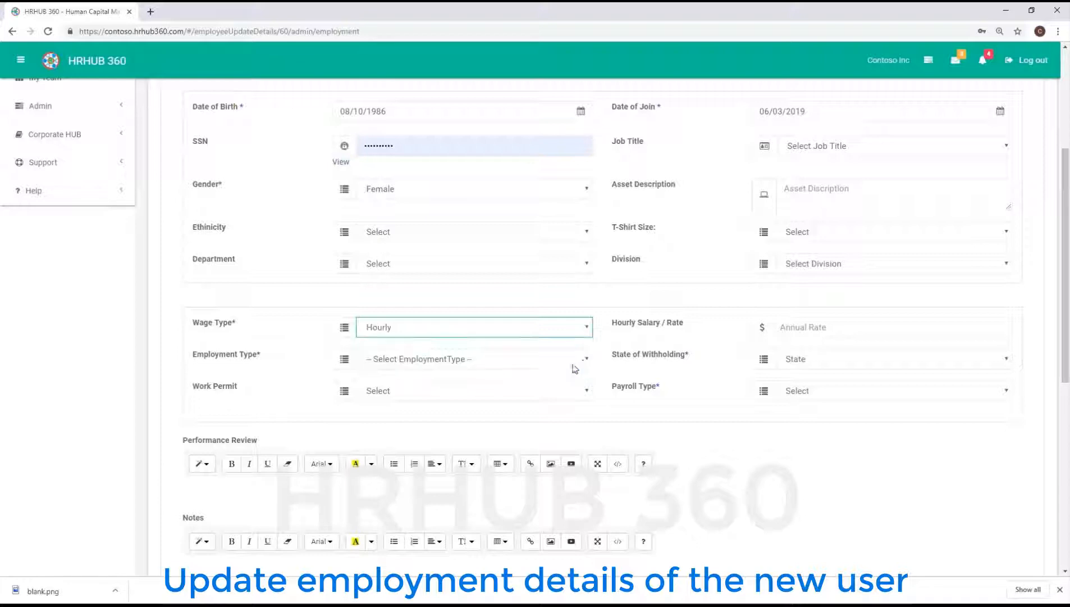
pyautogui.click(815, 329)
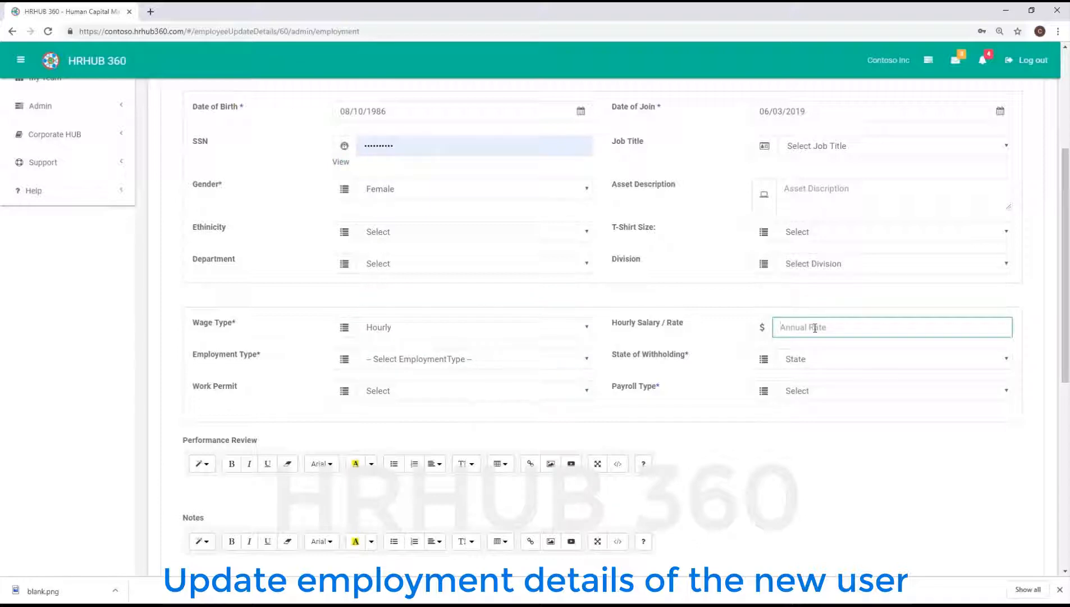
pyautogui.write('20.05')
pyautogui.click(1003, 360)
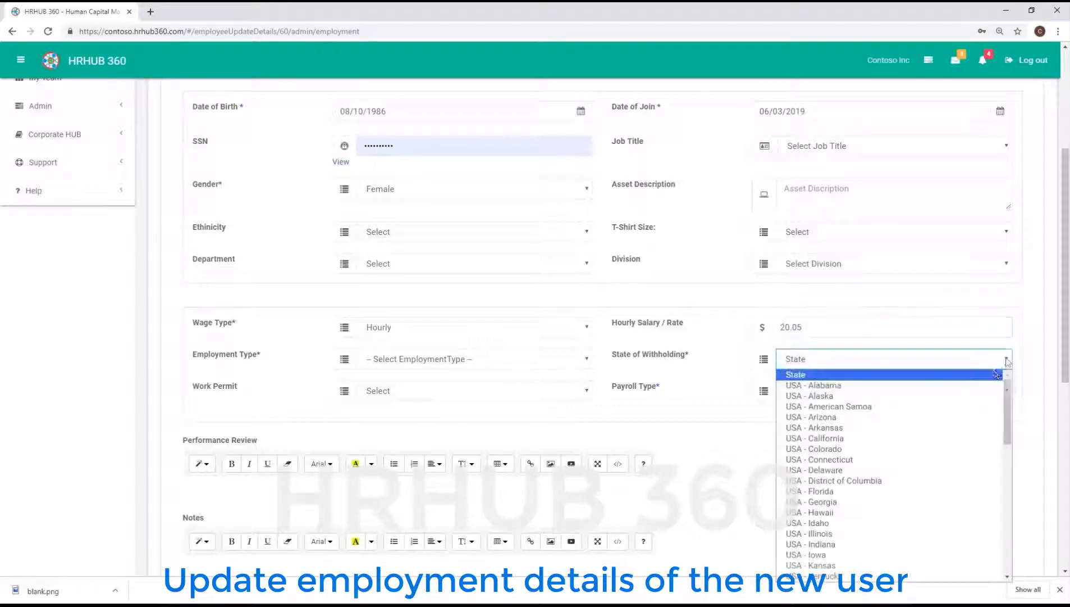
pyautogui.click(842, 533)
pyautogui.click(1008, 391)
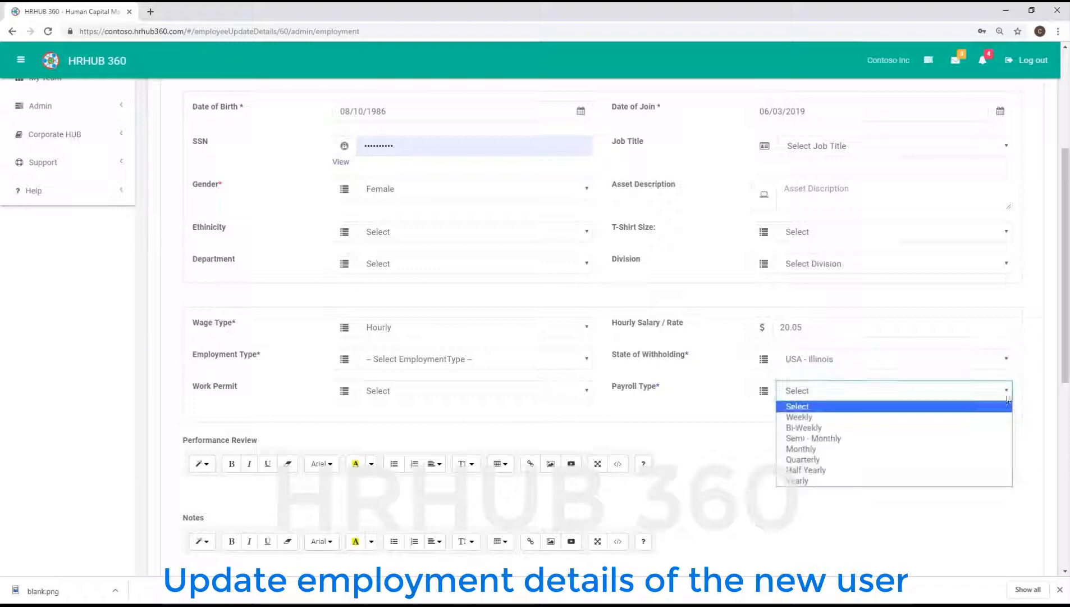
pyautogui.click(821, 430)
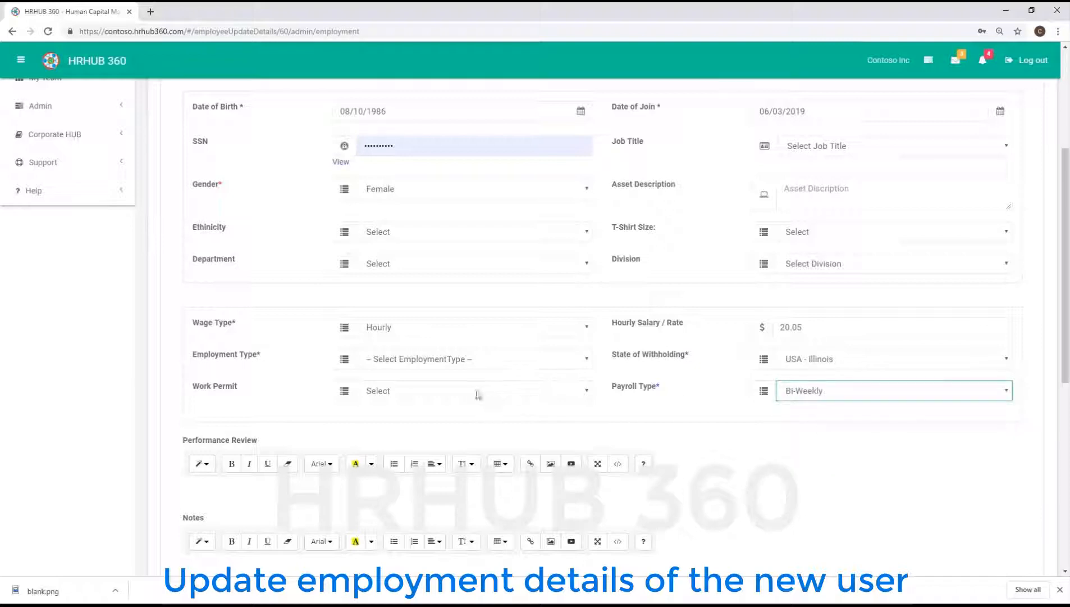
# - Set employment type to W2 - FullTime and save the employment details
pyautogui.click(587, 361)
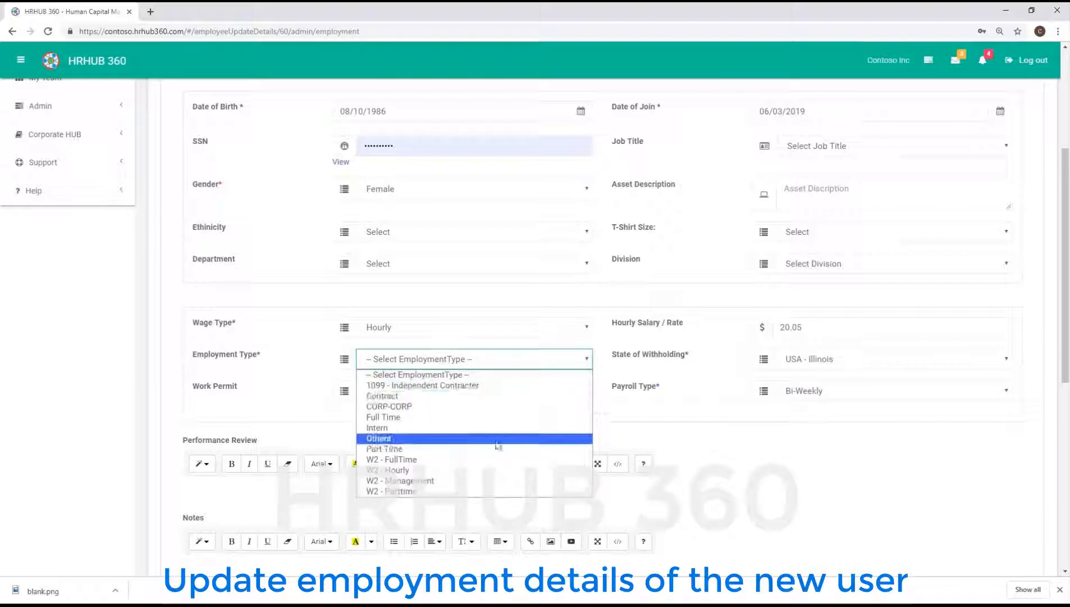
pyautogui.click(462, 460)
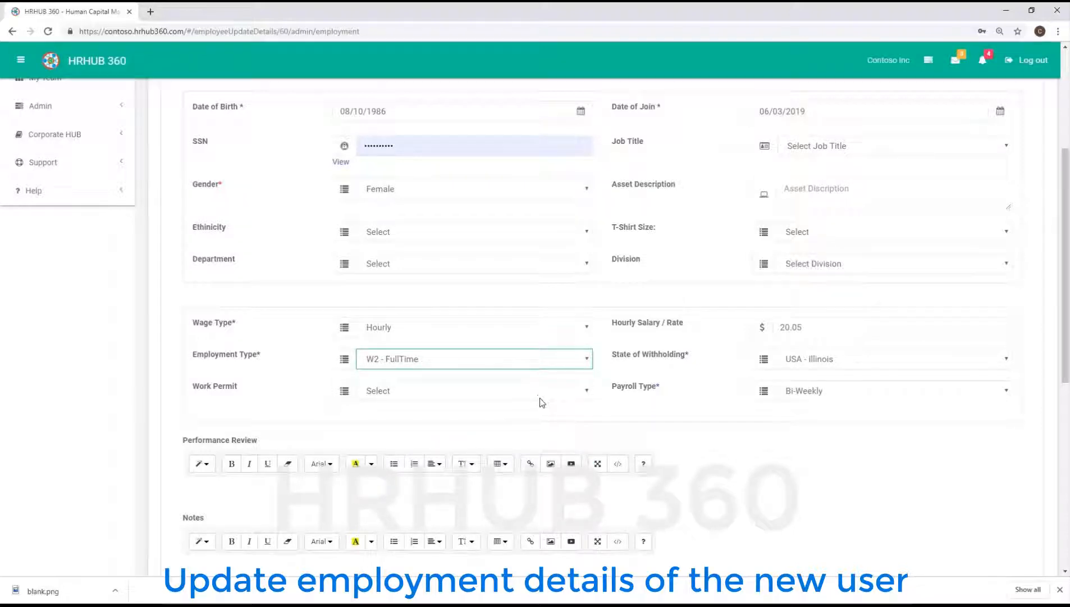
pyautogui.scroll(-5, 542, 402)
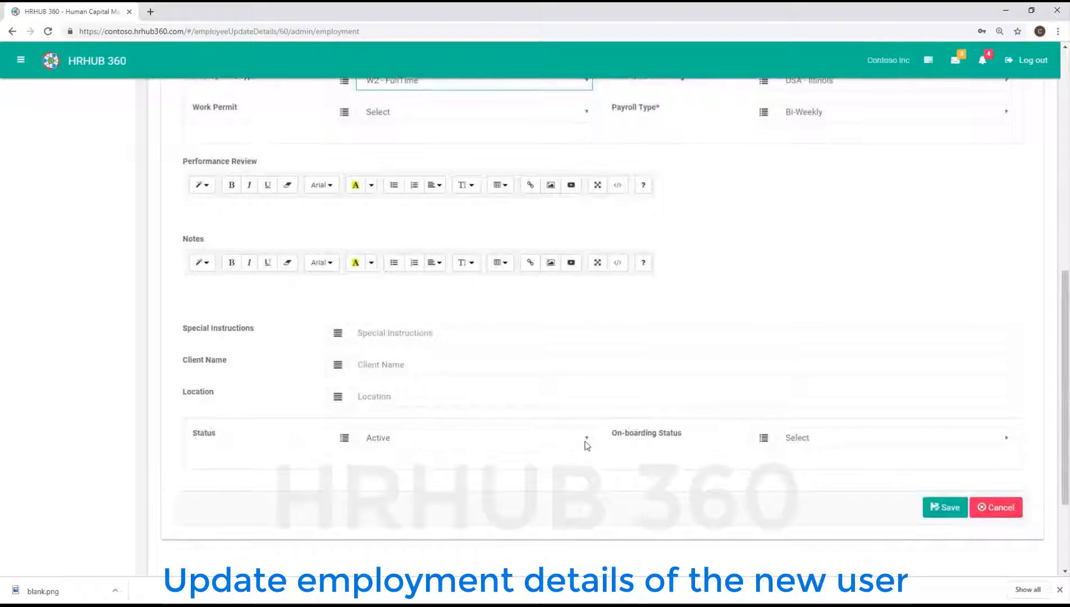
pyautogui.scroll(9, 632, 399)
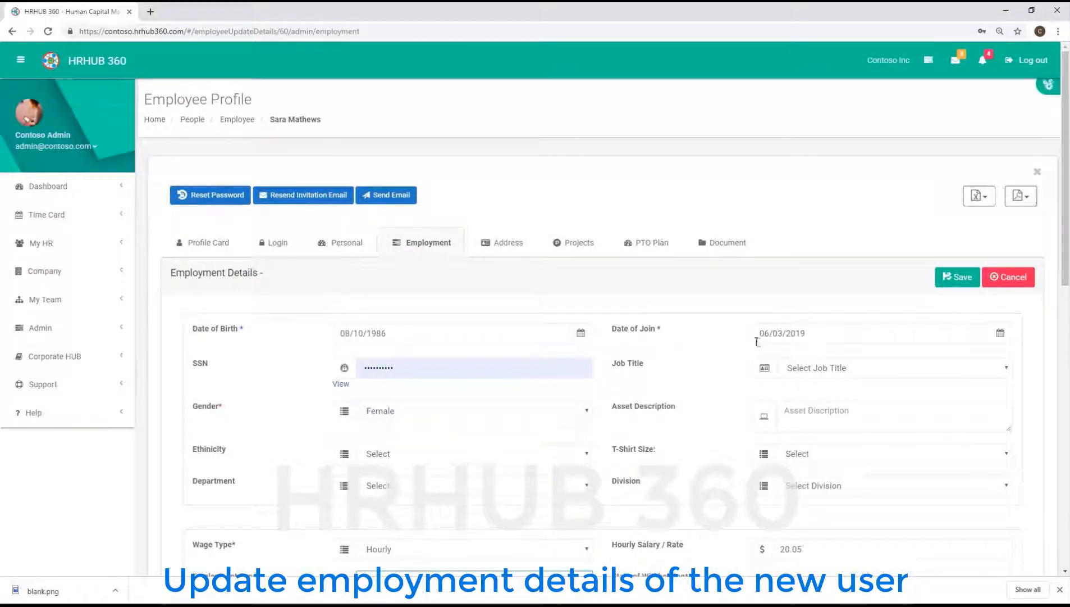
pyautogui.click(958, 279)
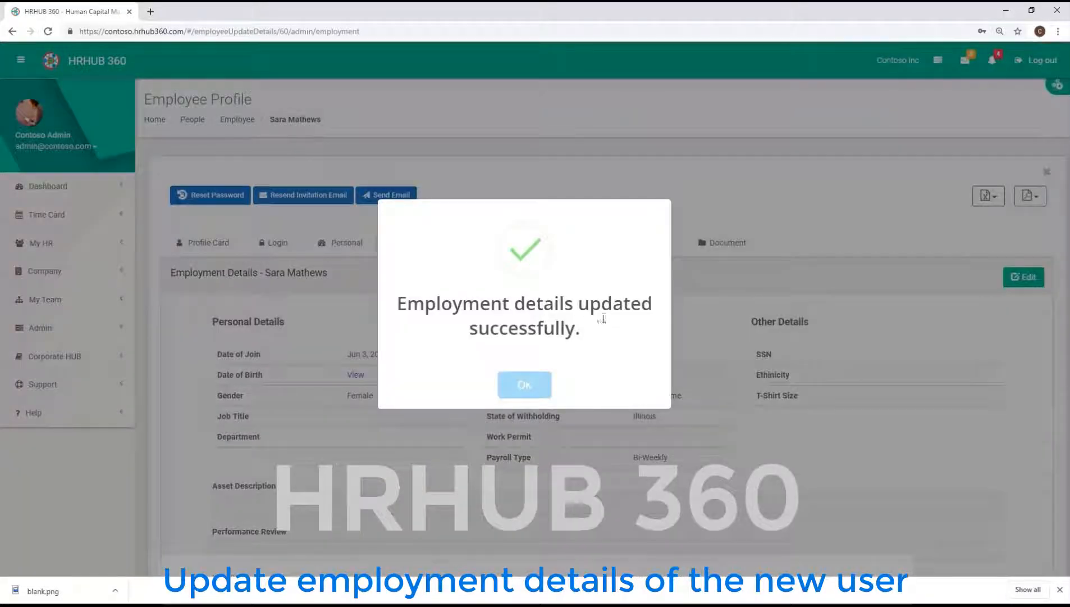
pyautogui.click(526, 387)
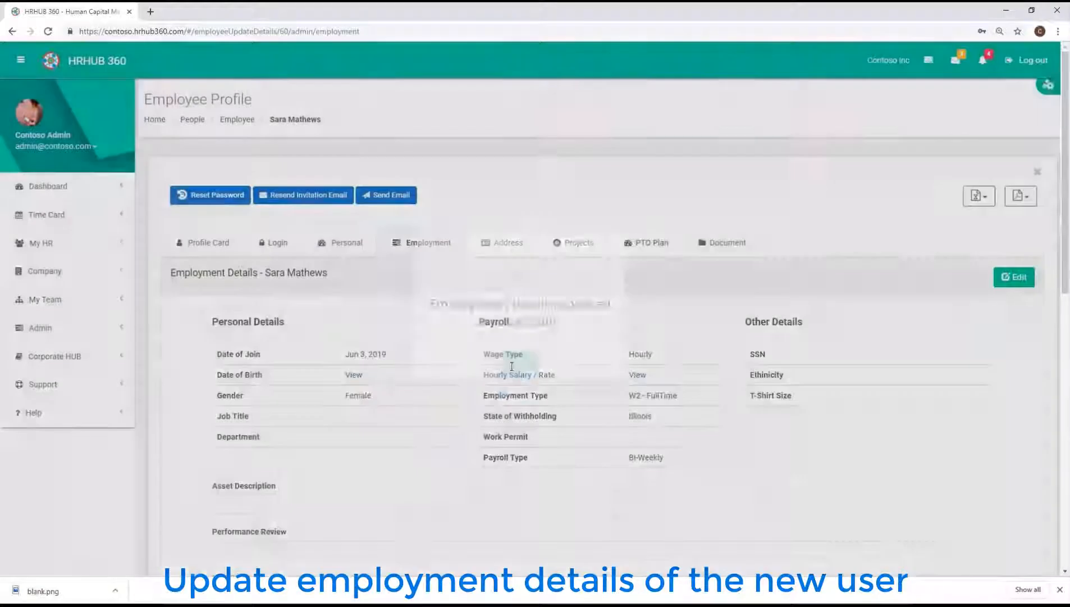
# - Upload the employee's profile photo on the Login tab and save the profile
pyautogui.click(280, 248)
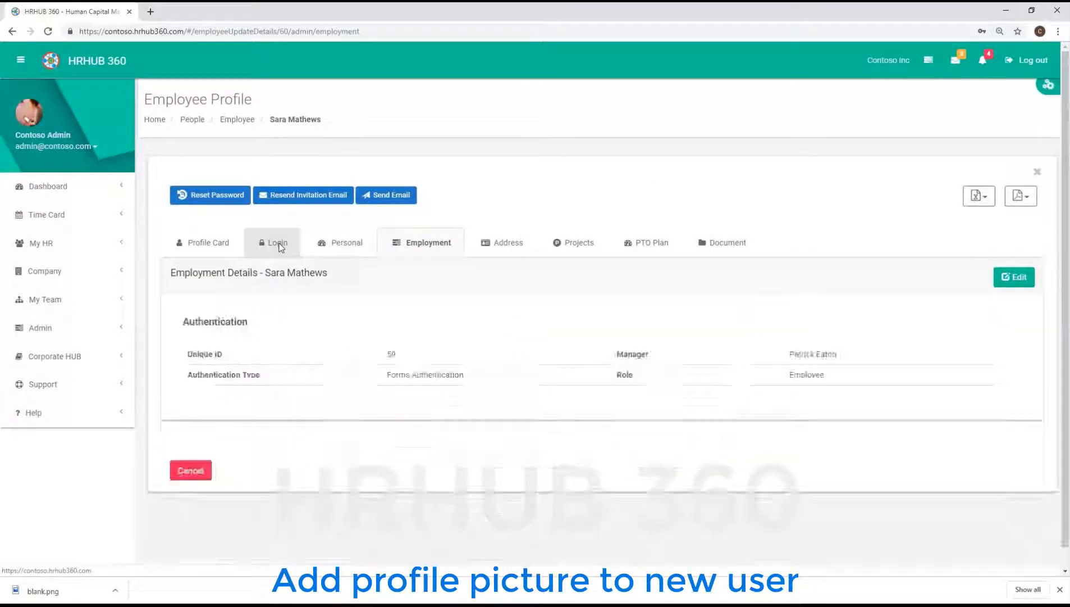
pyautogui.click(1004, 278)
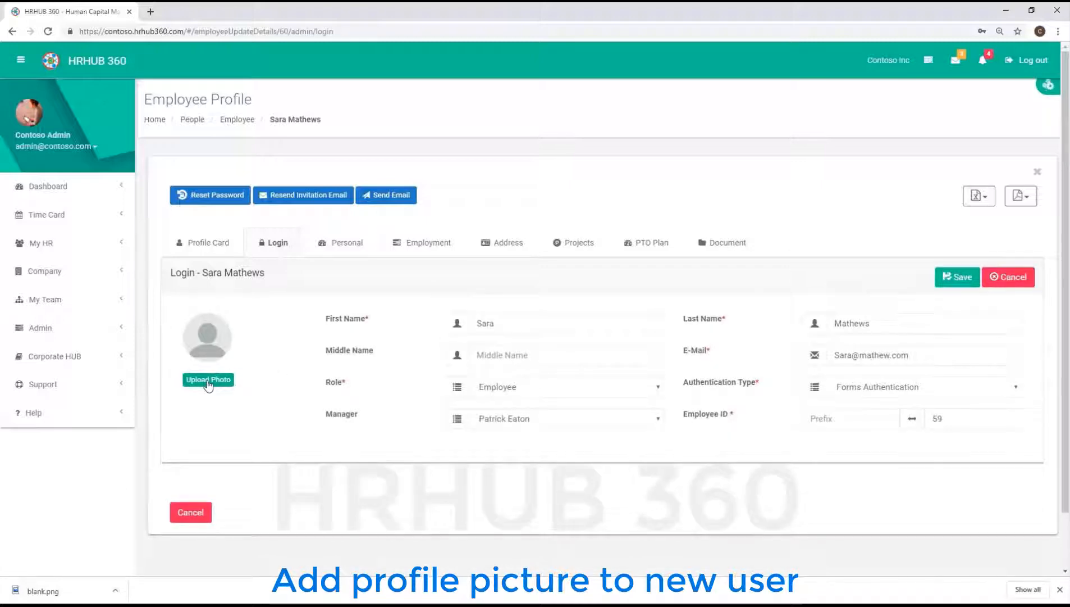
pyautogui.click(208, 380)
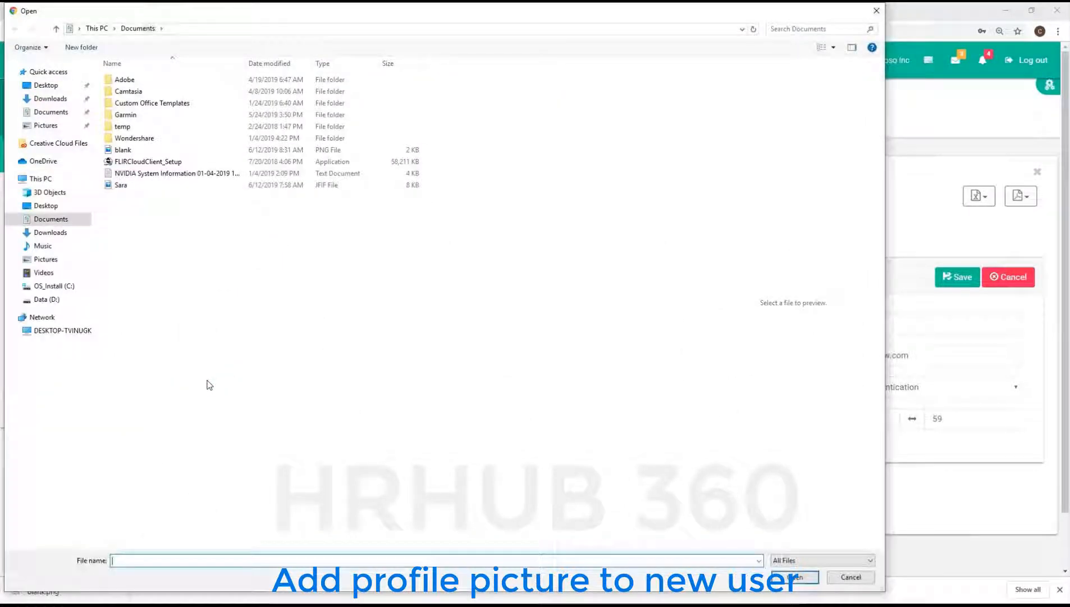
pyautogui.click(129, 185)
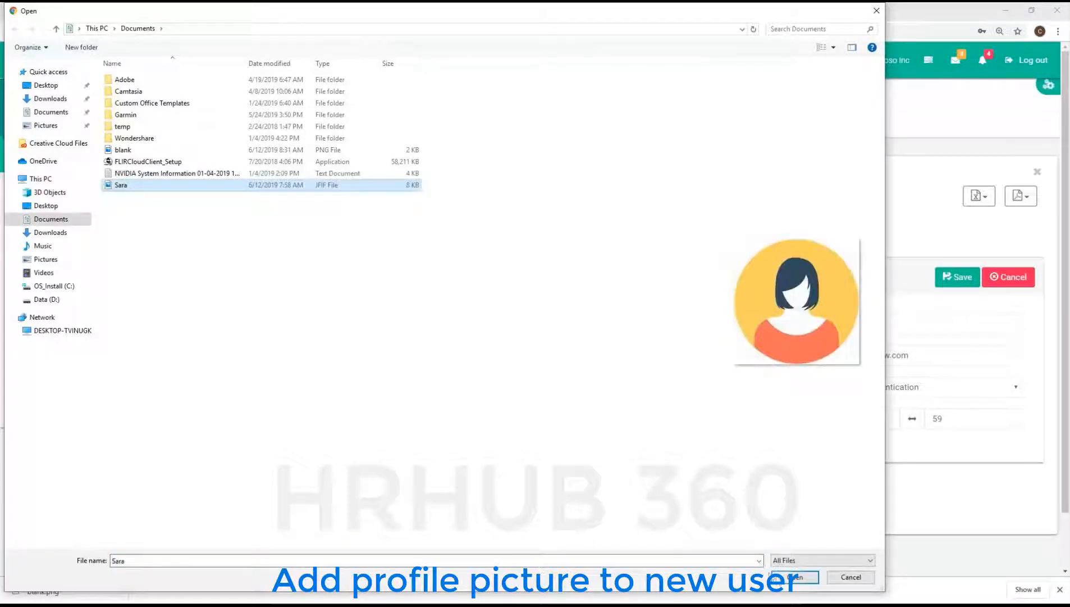
pyautogui.click(795, 577)
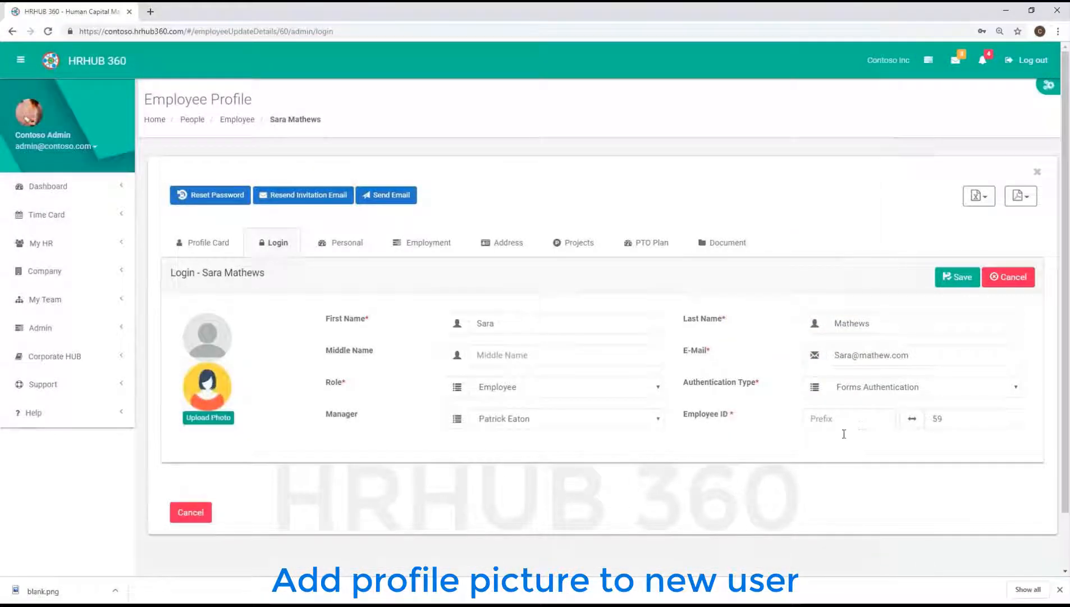
pyautogui.click(961, 278)
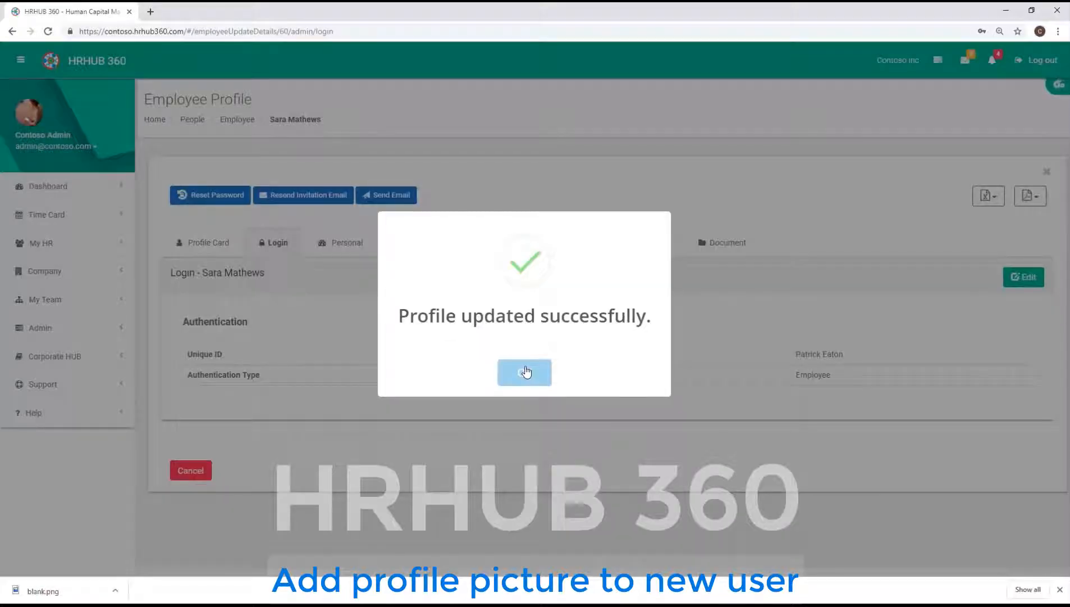
pyautogui.click(526, 372)
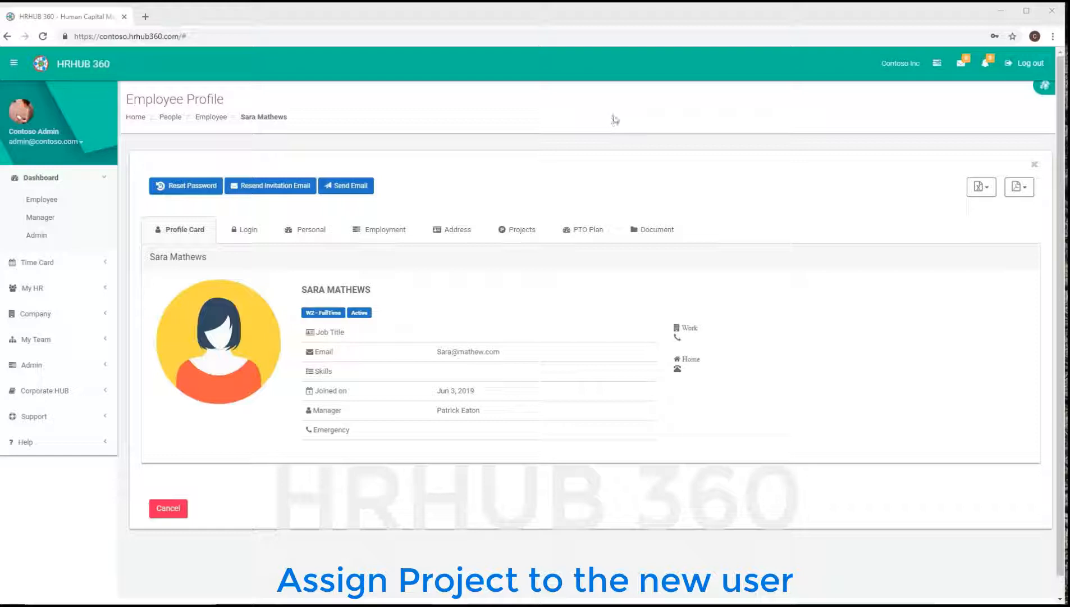
# - Visit Projects, then open People Center from the shortcuts and scroll the employee list
pyautogui.click(937, 68)
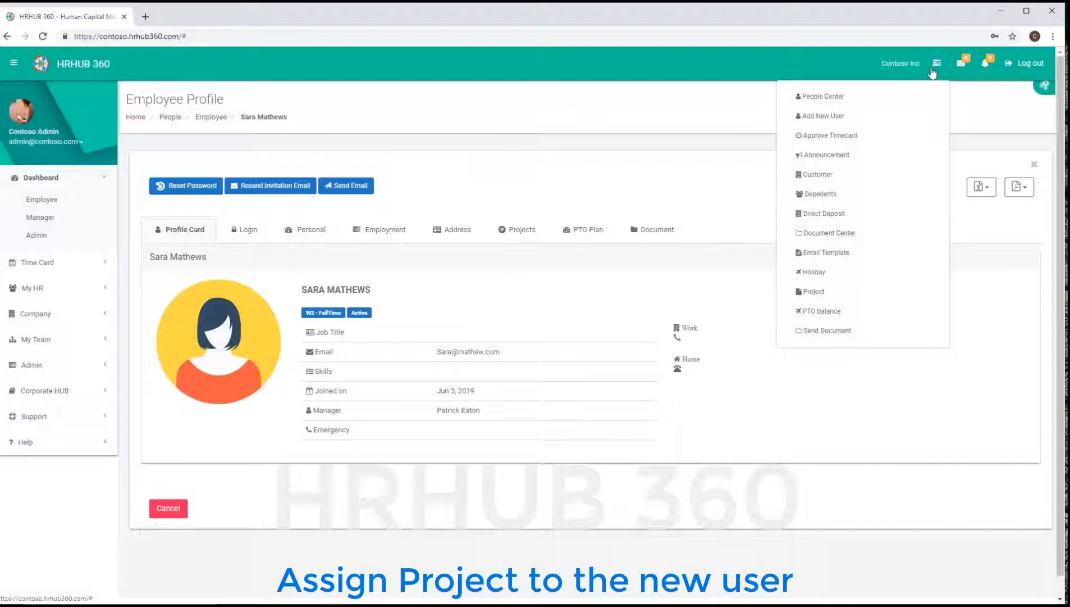
pyautogui.click(832, 297)
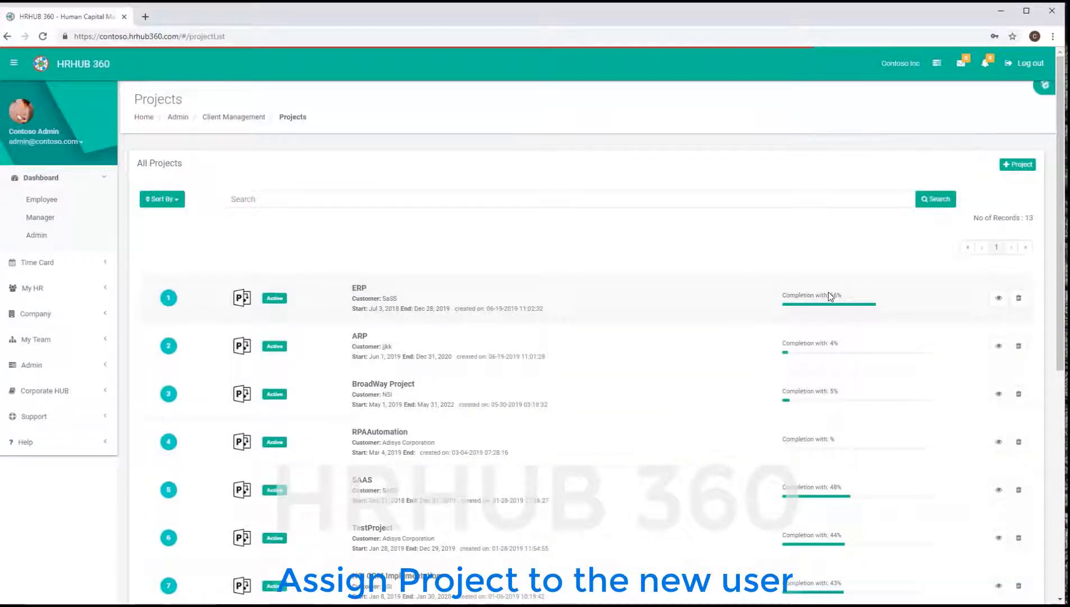
pyautogui.click(936, 64)
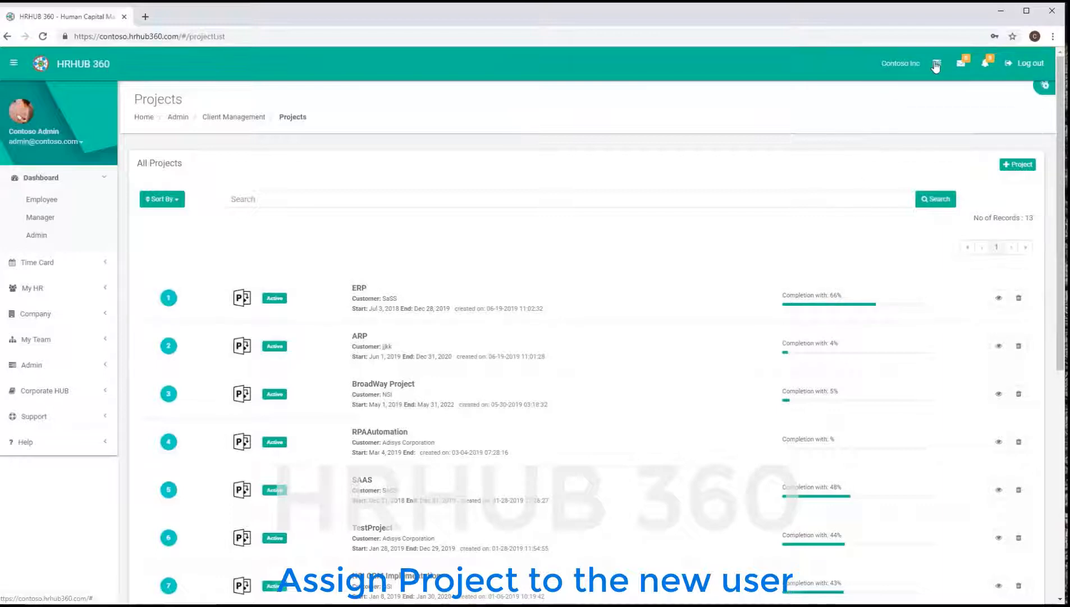
pyautogui.click(821, 96)
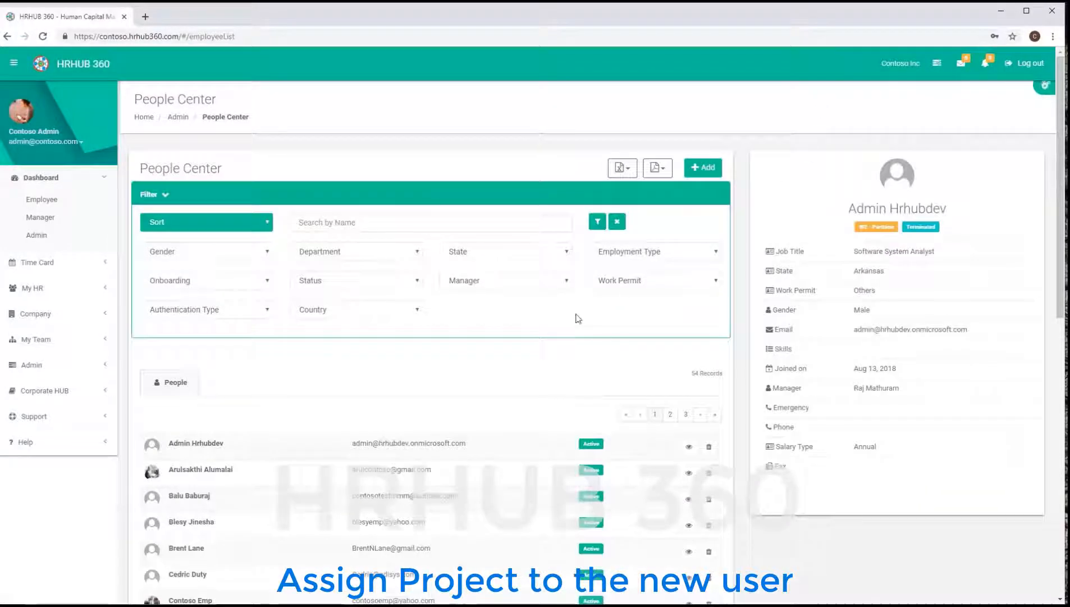
pyautogui.scroll(-5, 543, 355)
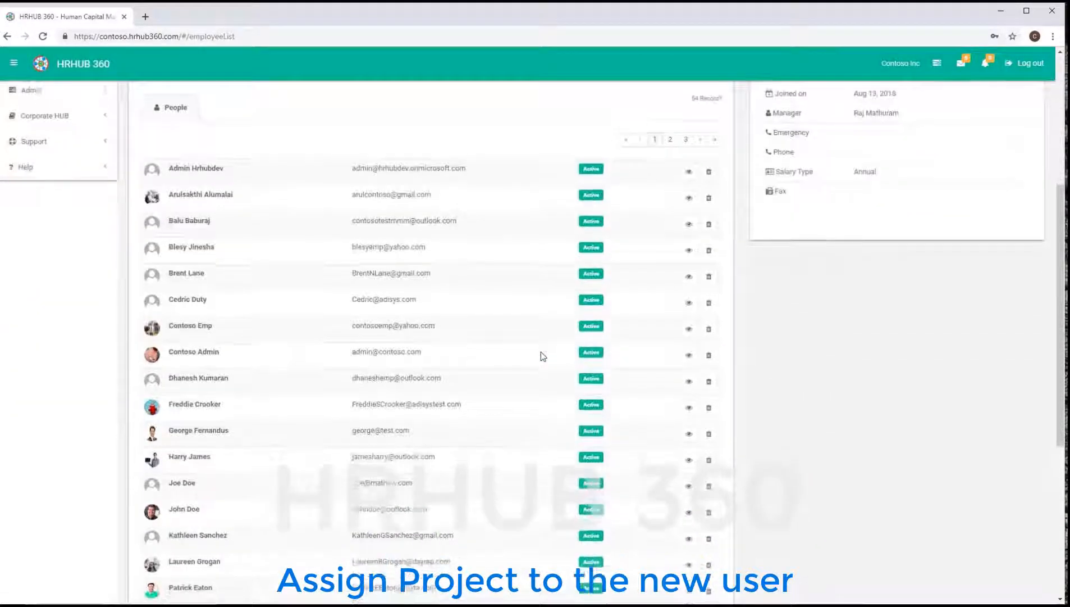
pyautogui.scroll(-3, 542, 355)
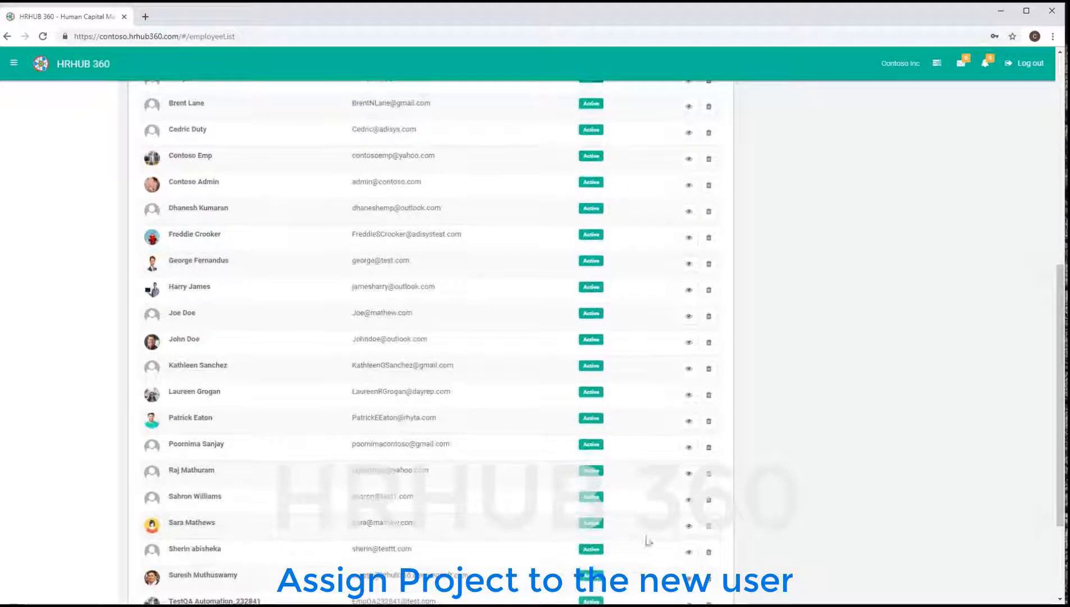
# - Add a BroadWay Project assignment on the employee's Projects tab starting 06/26/2019
pyautogui.click(688, 527)
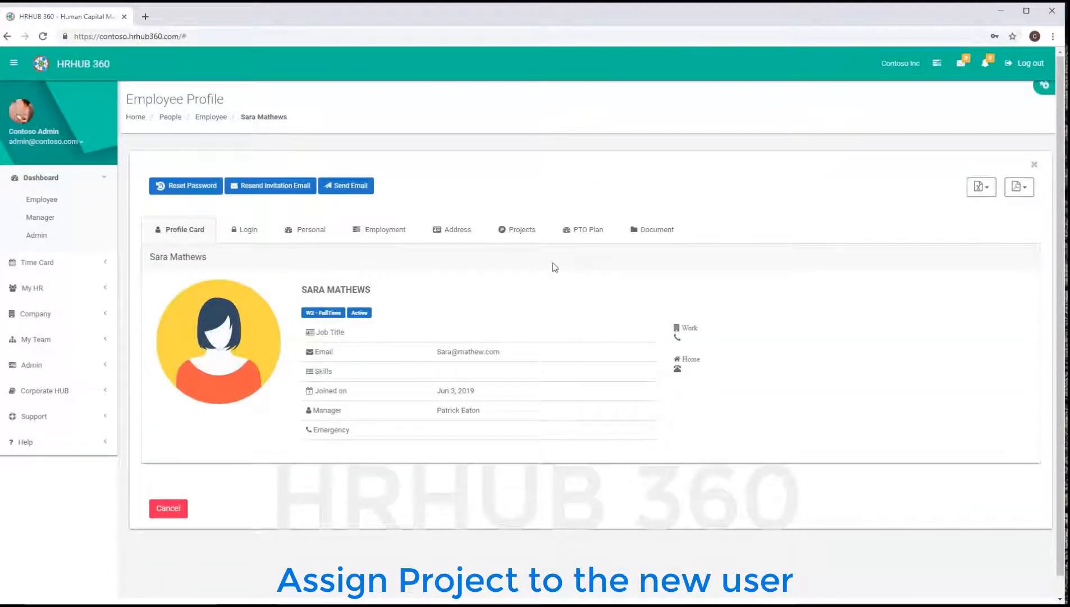
pyautogui.click(513, 232)
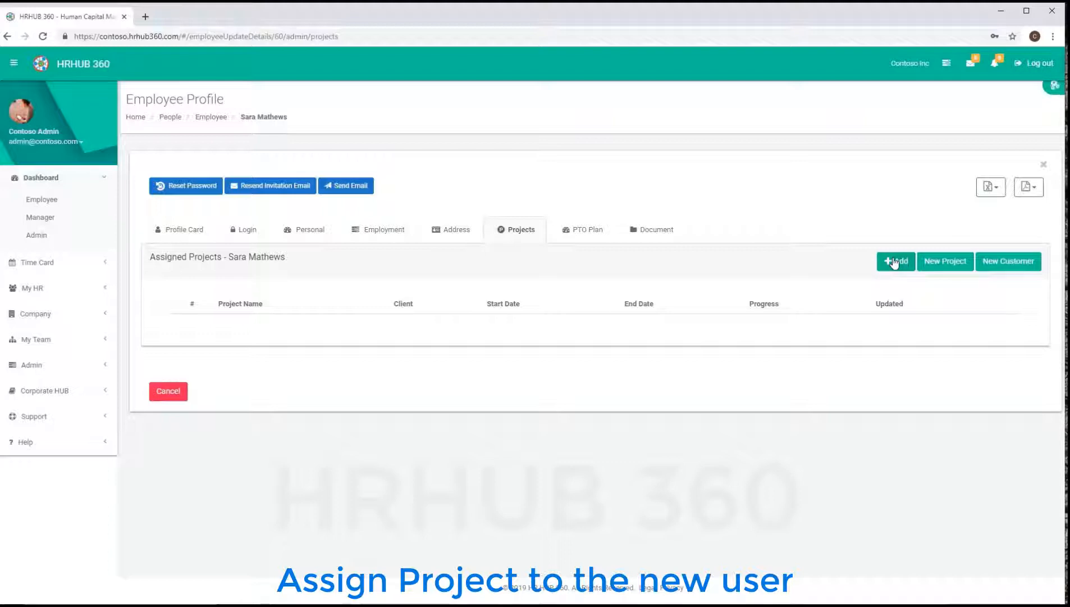
pyautogui.click(895, 261)
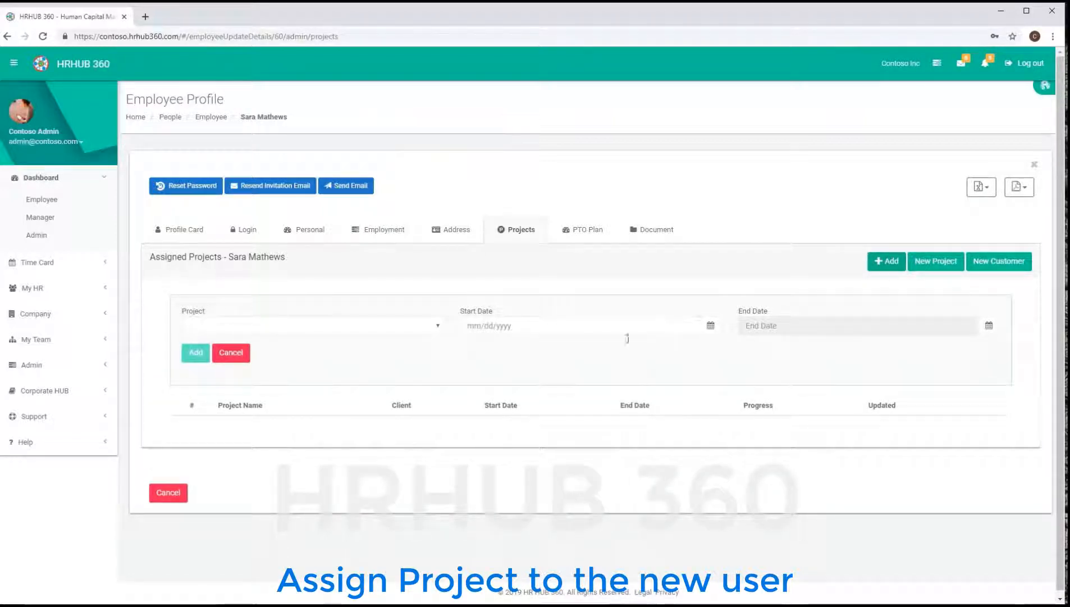
pyautogui.click(438, 326)
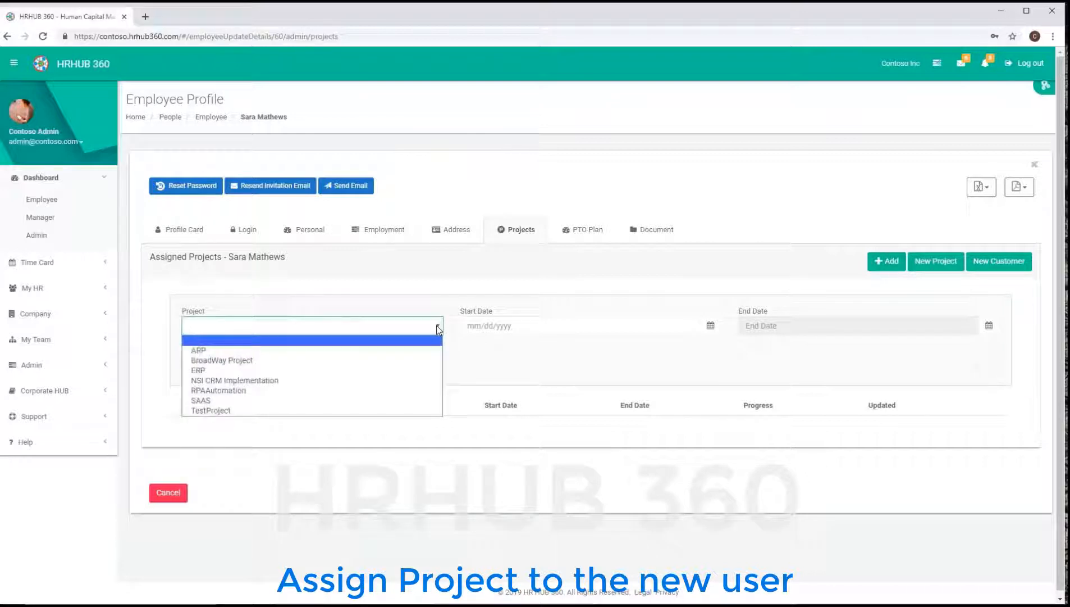
pyautogui.click(416, 360)
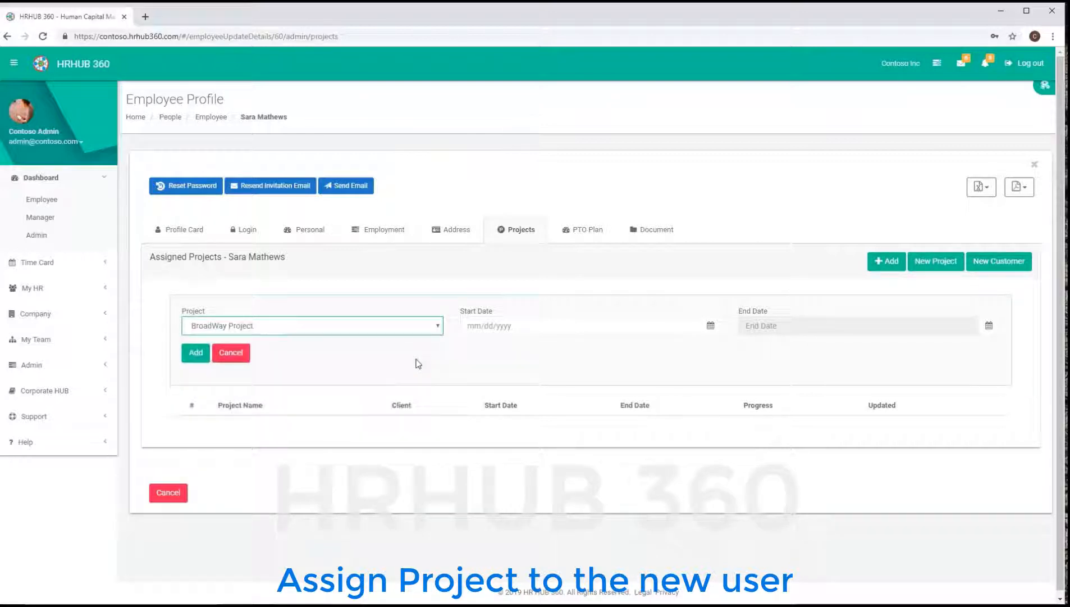
pyautogui.click(711, 326)
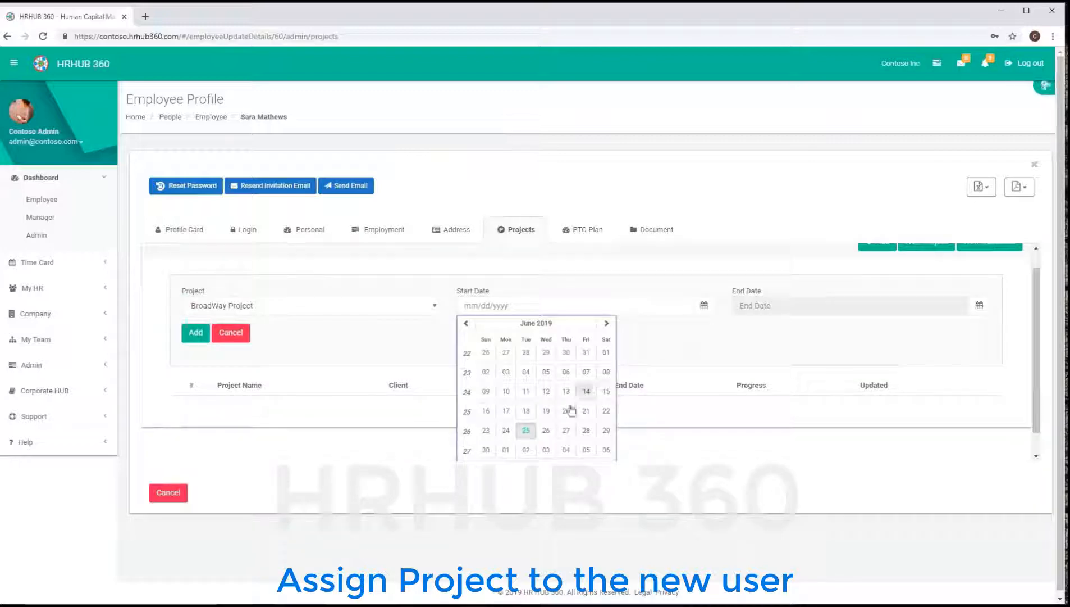
pyautogui.click(548, 432)
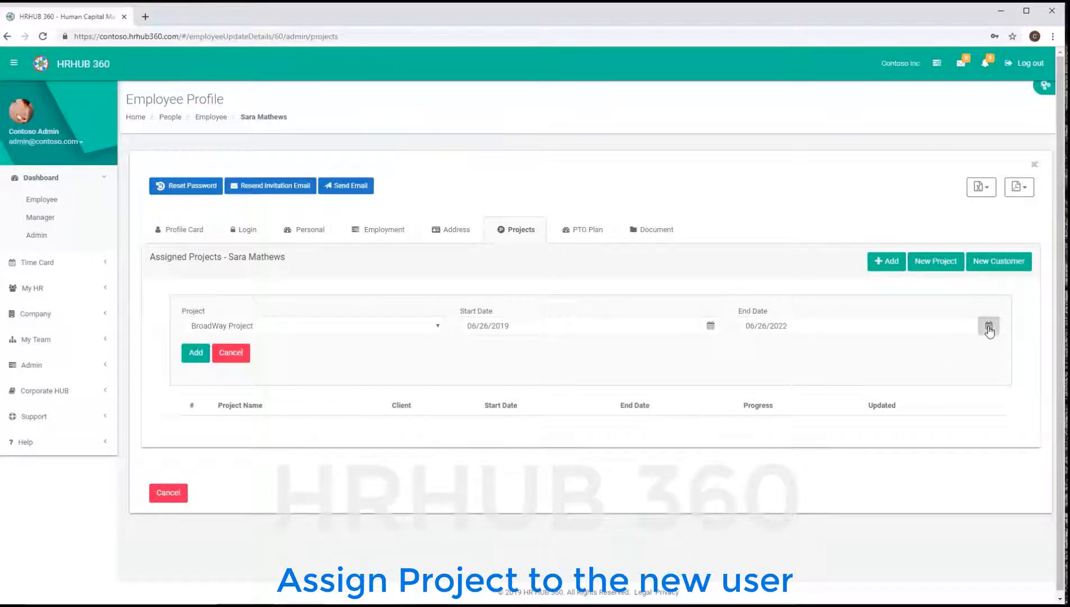
# - Set the assignment end date to 05/10/2022 and recheck the project list
pyautogui.click(989, 326)
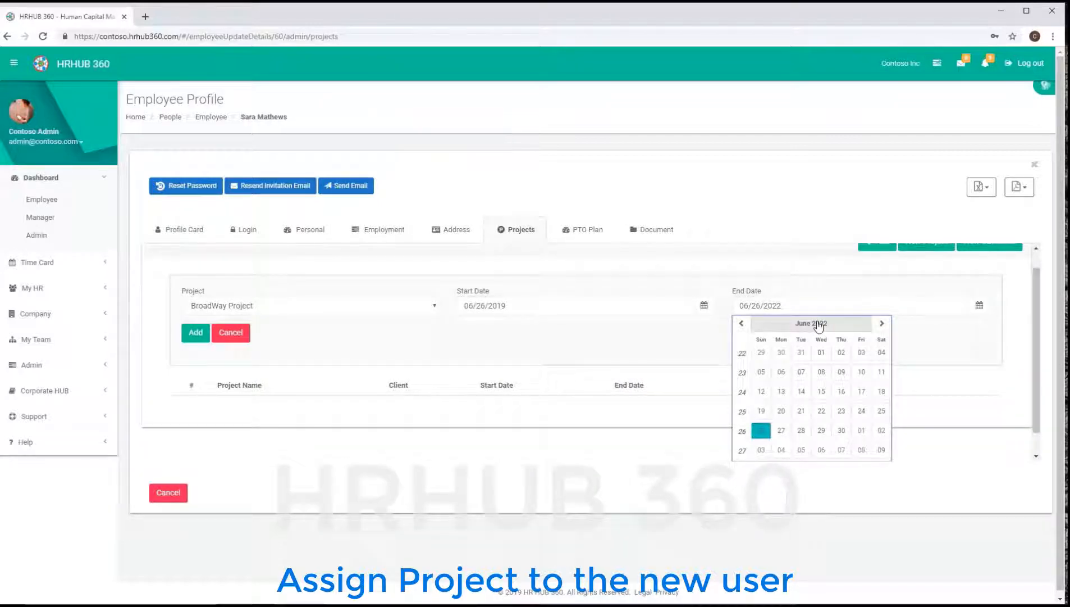
pyautogui.click(819, 324)
pyautogui.click(804, 337)
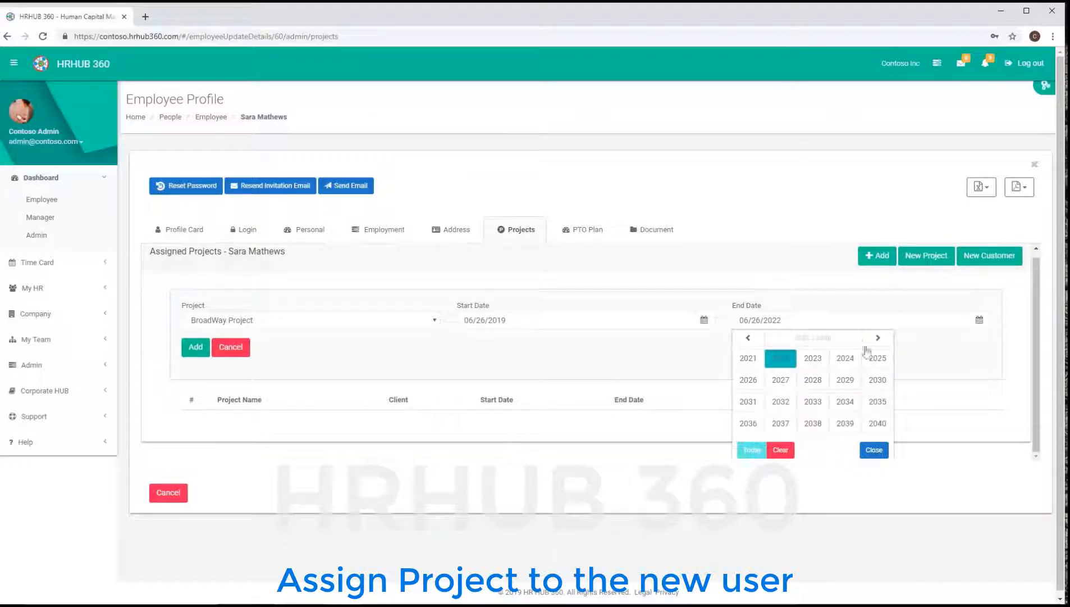
pyautogui.click(784, 363)
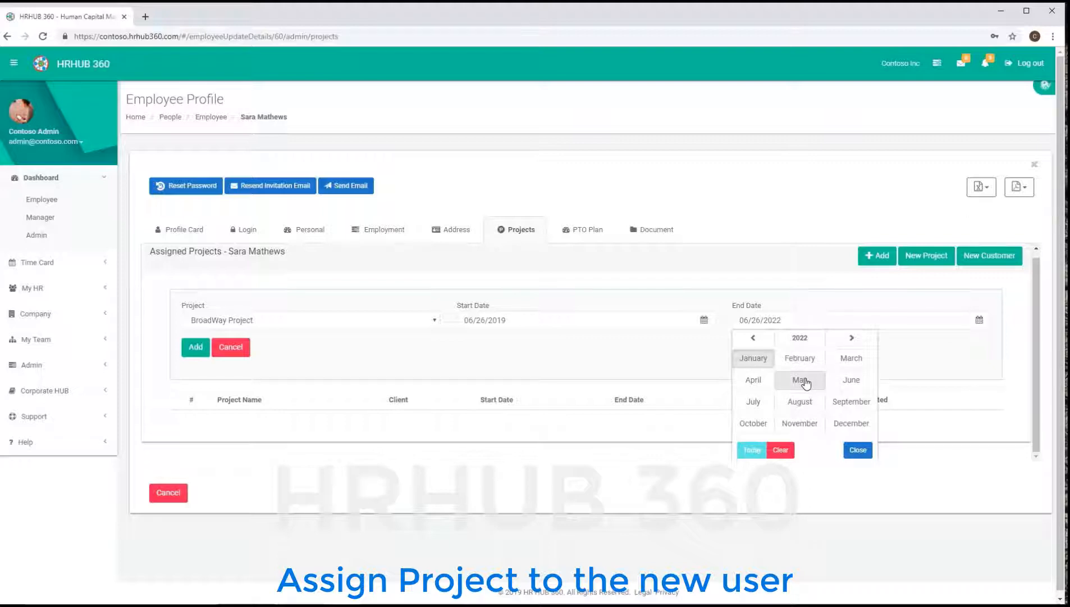
pyautogui.click(804, 381)
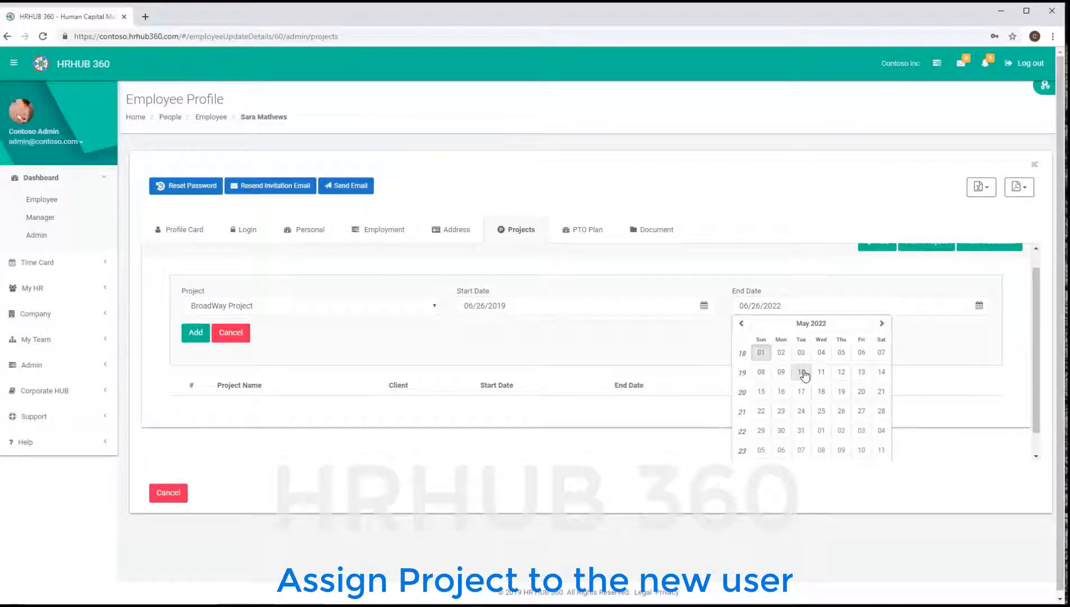
pyautogui.click(803, 373)
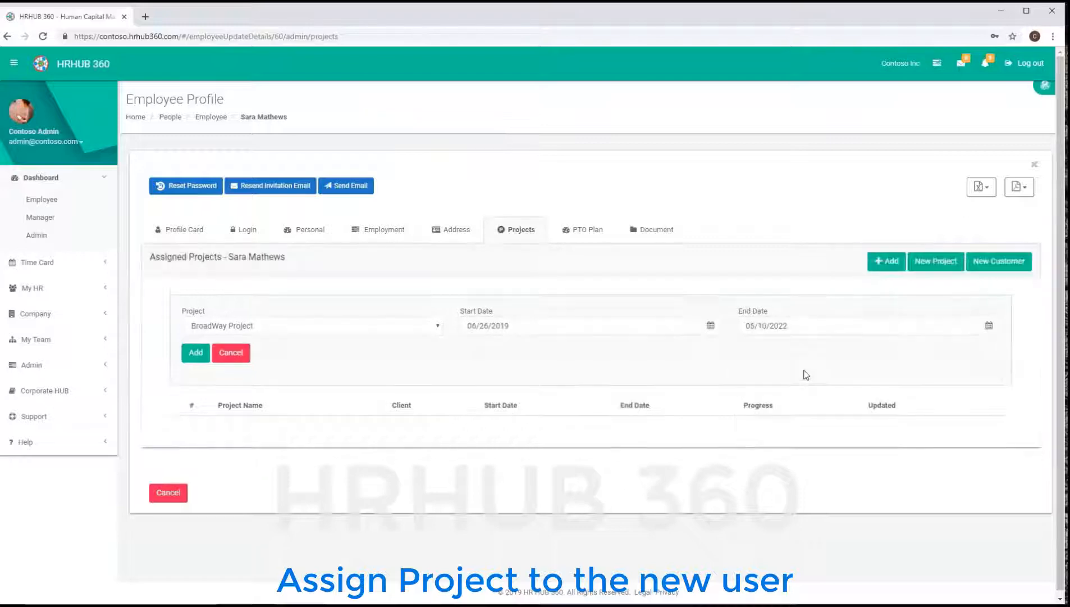
pyautogui.click(440, 327)
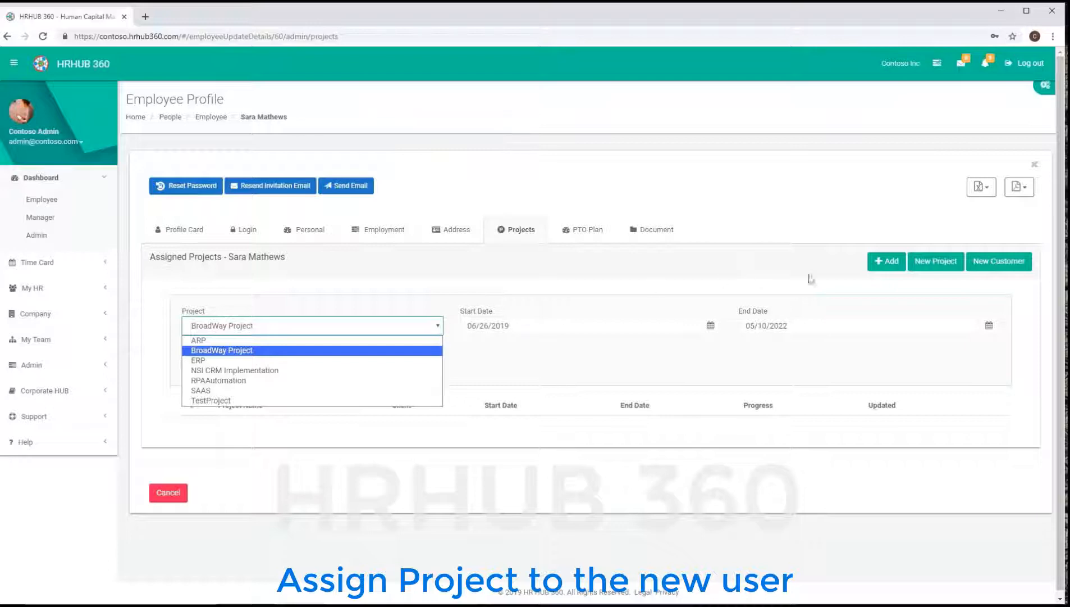
# - Start a New Project, look at the Name and Customer fields, then cancel back to All Projects
pyautogui.click(937, 262)
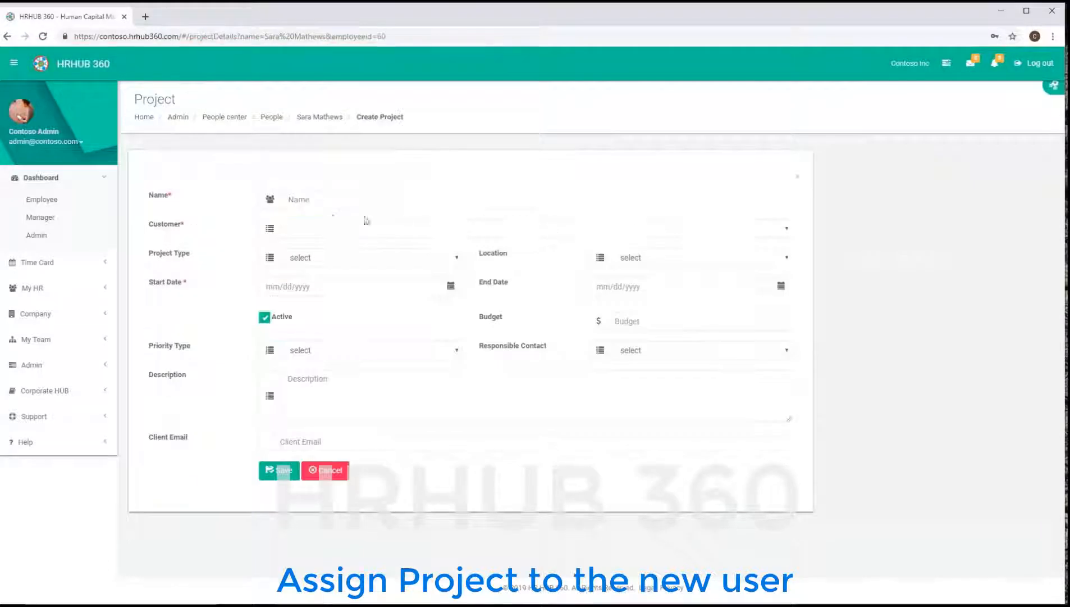
pyautogui.click(310, 201)
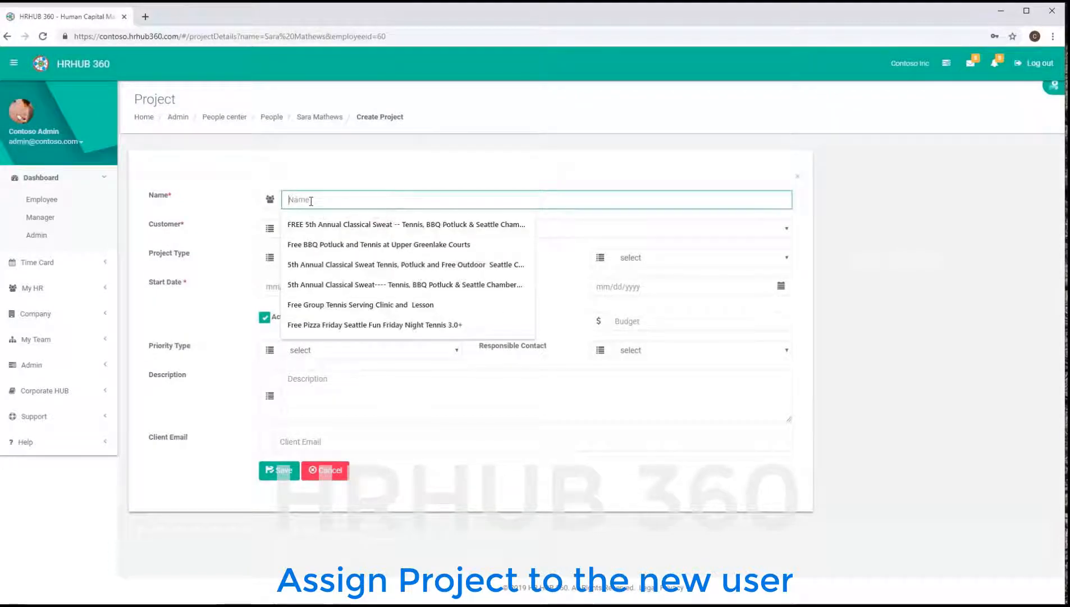
pyautogui.click(581, 229)
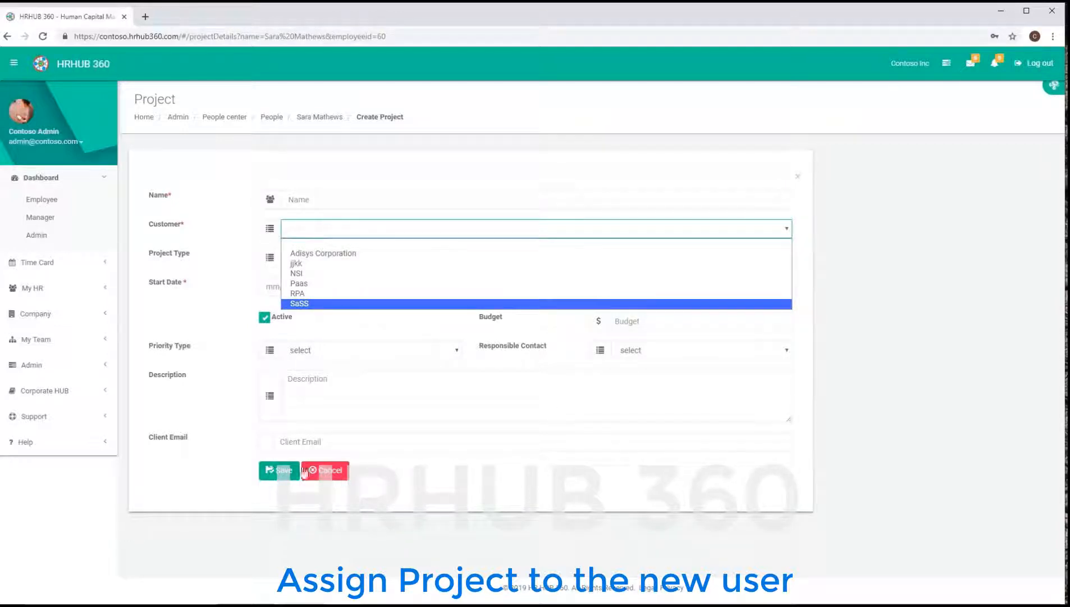
pyautogui.click(331, 472)
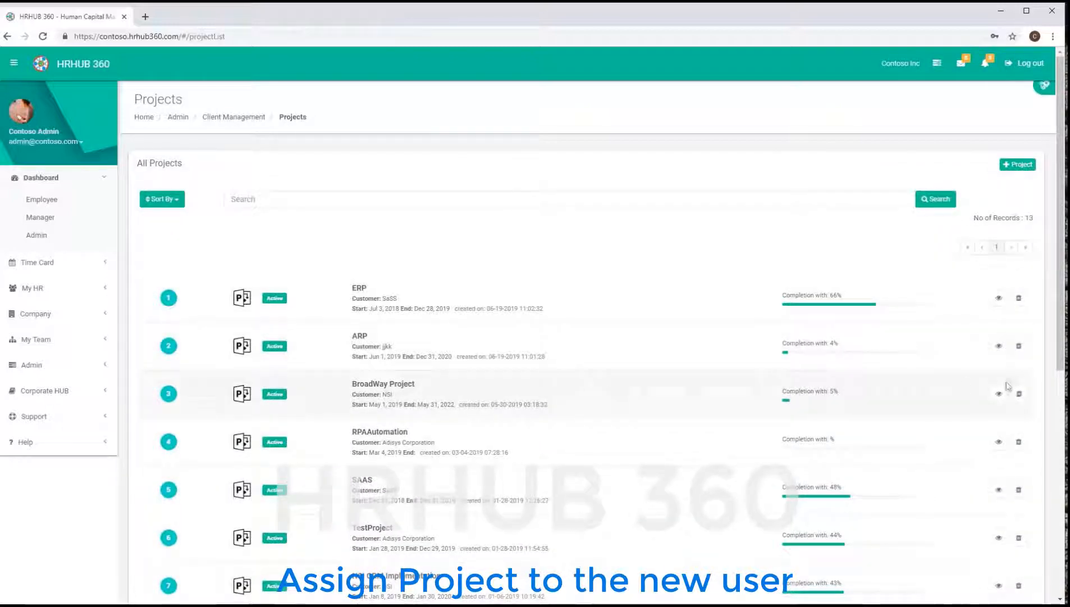
# - Open the BroadWay Project and pick the new employee for assignment
pyautogui.click(994, 395)
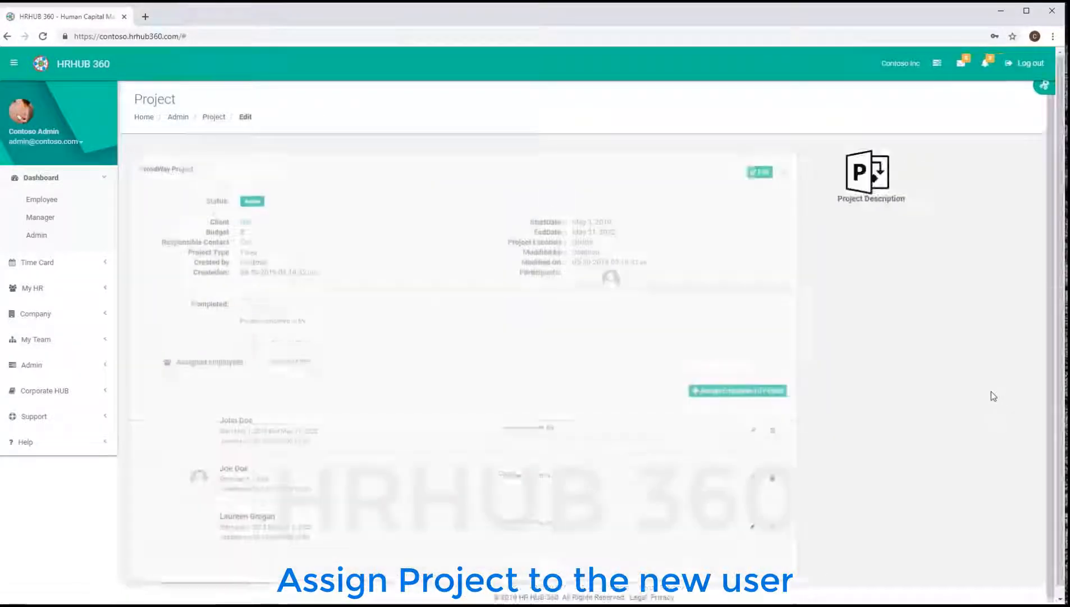
pyautogui.click(717, 389)
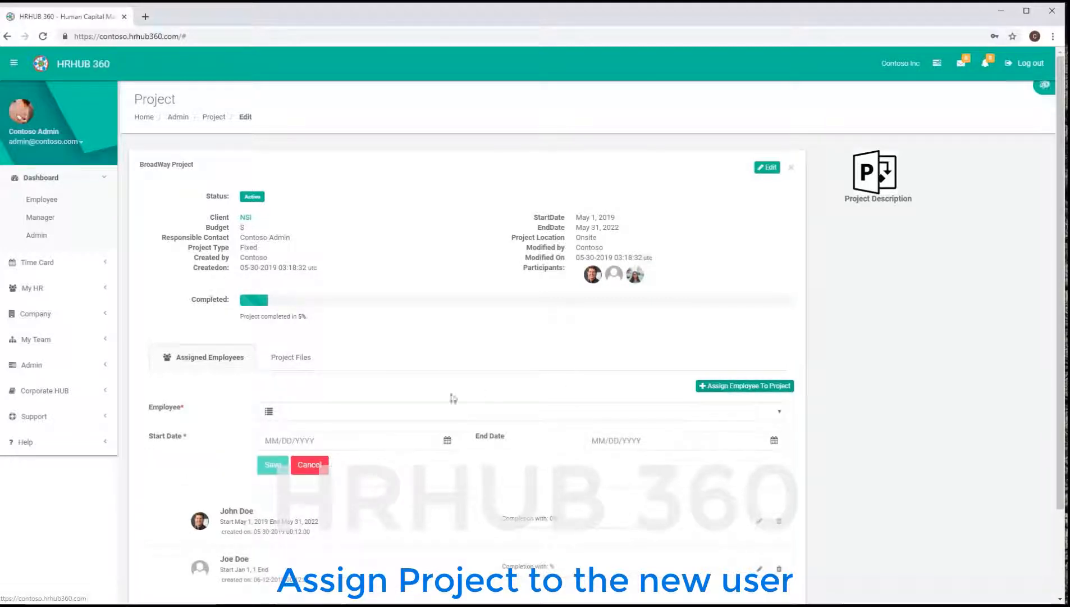
pyautogui.click(453, 411)
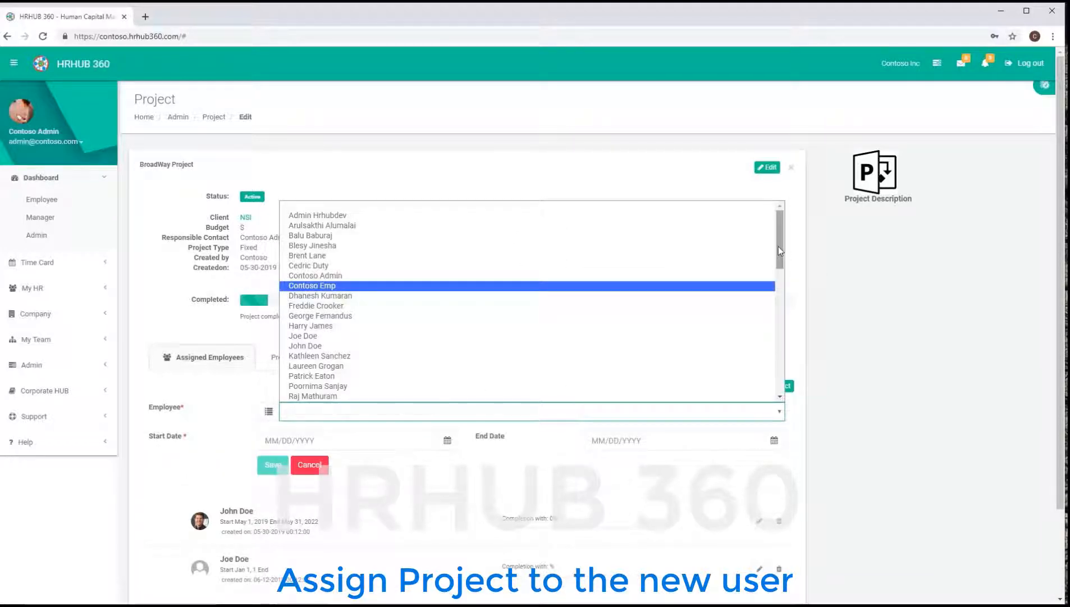
pyautogui.moveTo(779, 247); pyautogui.dragTo(776, 258)
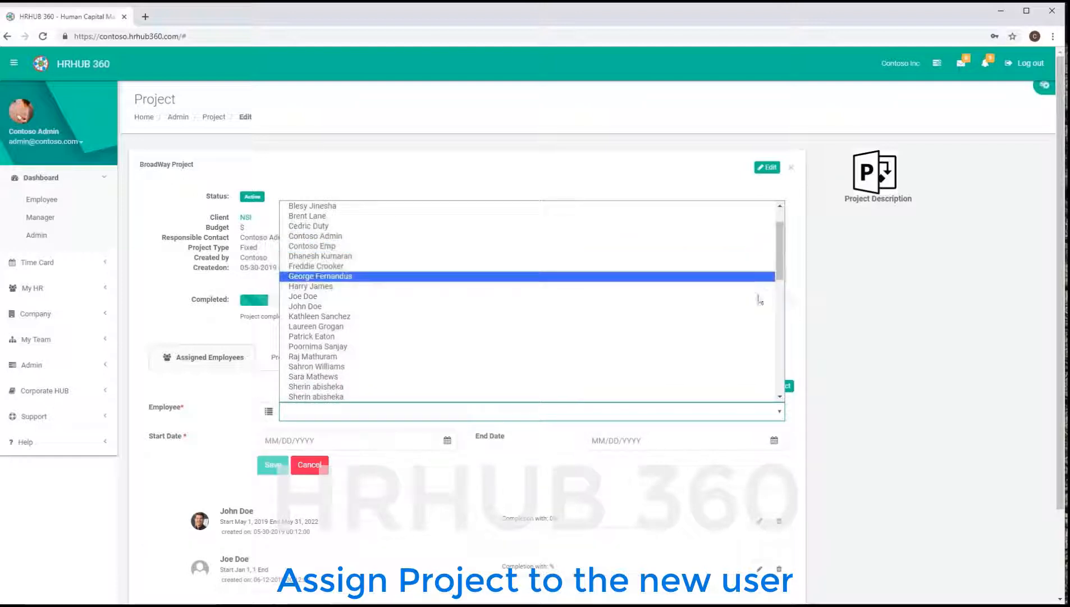
pyautogui.click(326, 379)
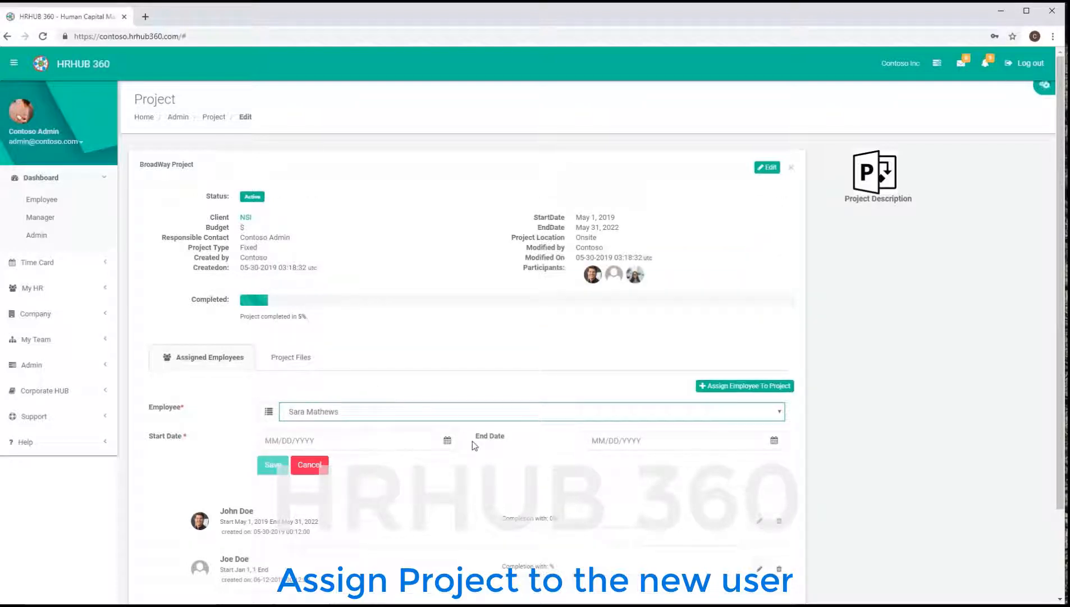
# - Set the assignment to run 06/26/2019 through 05/13/2020 and save it
pyautogui.click(447, 442)
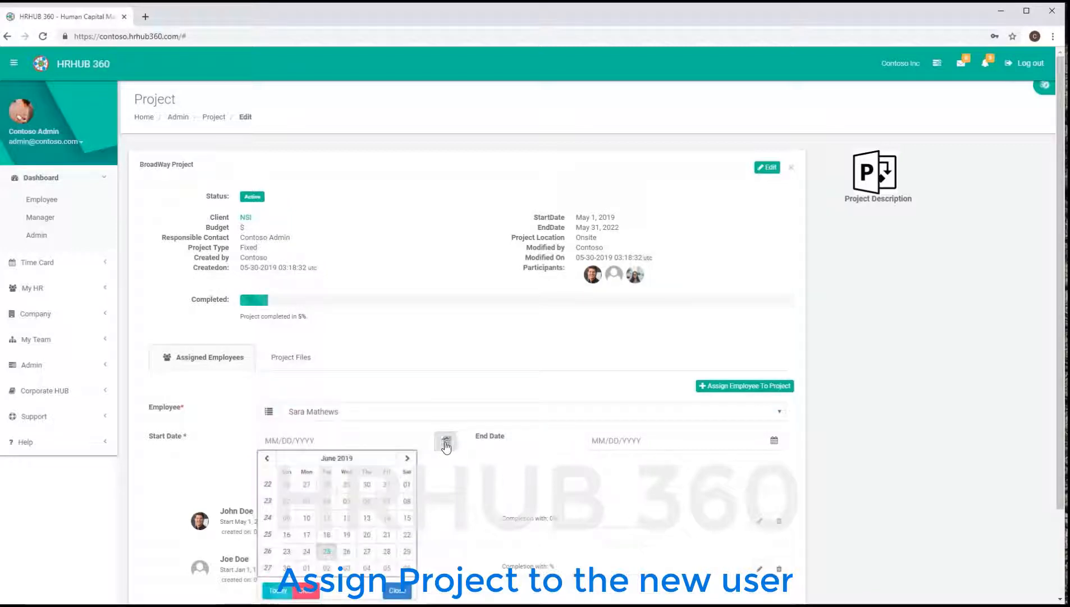
pyautogui.click(347, 551)
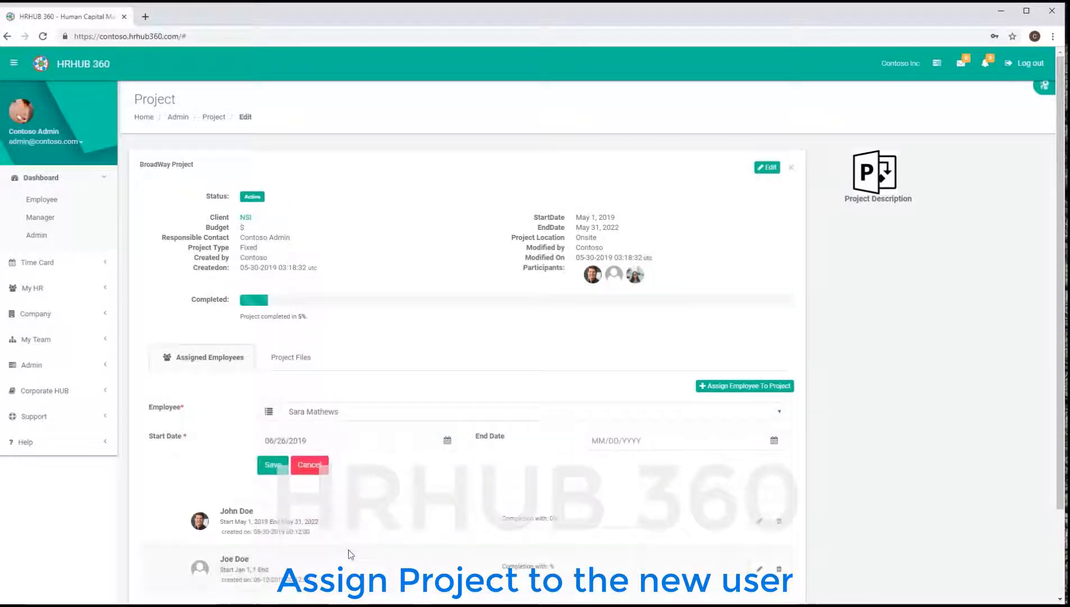
pyautogui.click(773, 441)
pyautogui.click(689, 460)
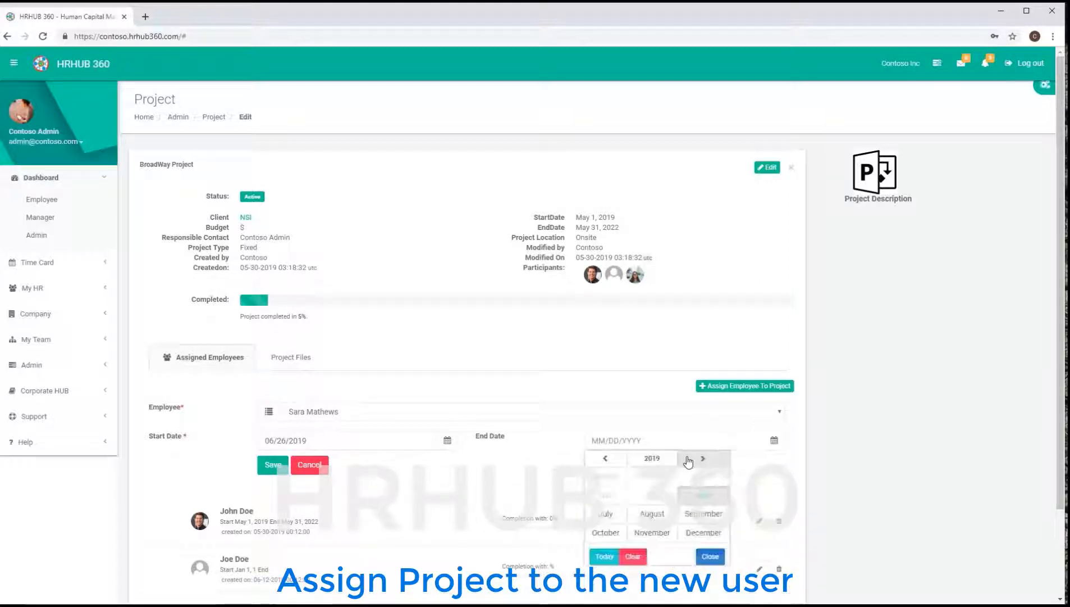
pyautogui.click(653, 458)
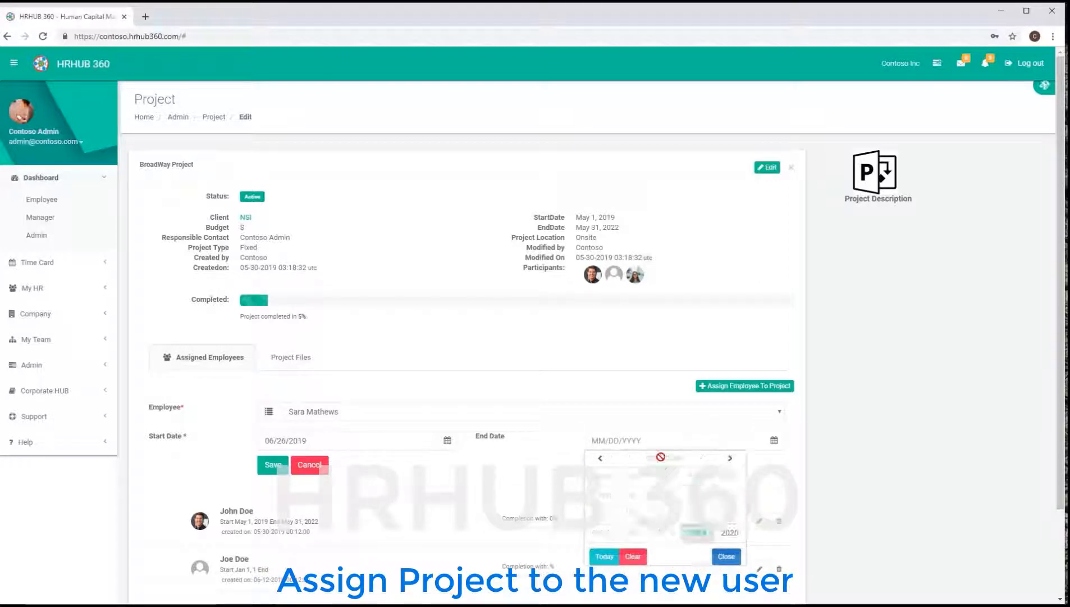
pyautogui.click(729, 534)
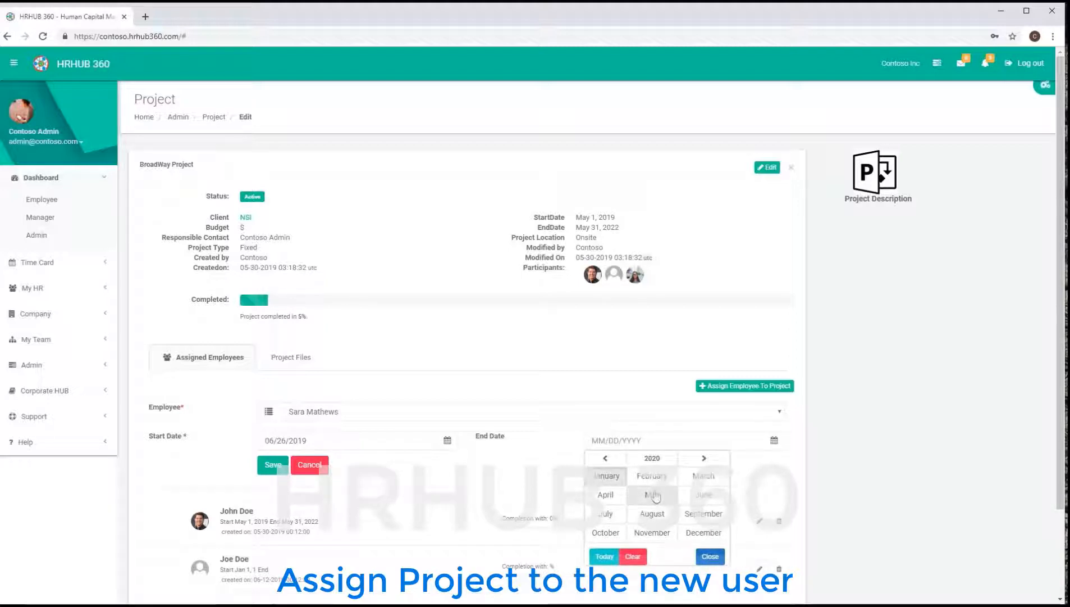
pyautogui.click(654, 494)
pyautogui.click(712, 553)
pyautogui.scroll(-1, 619, 358)
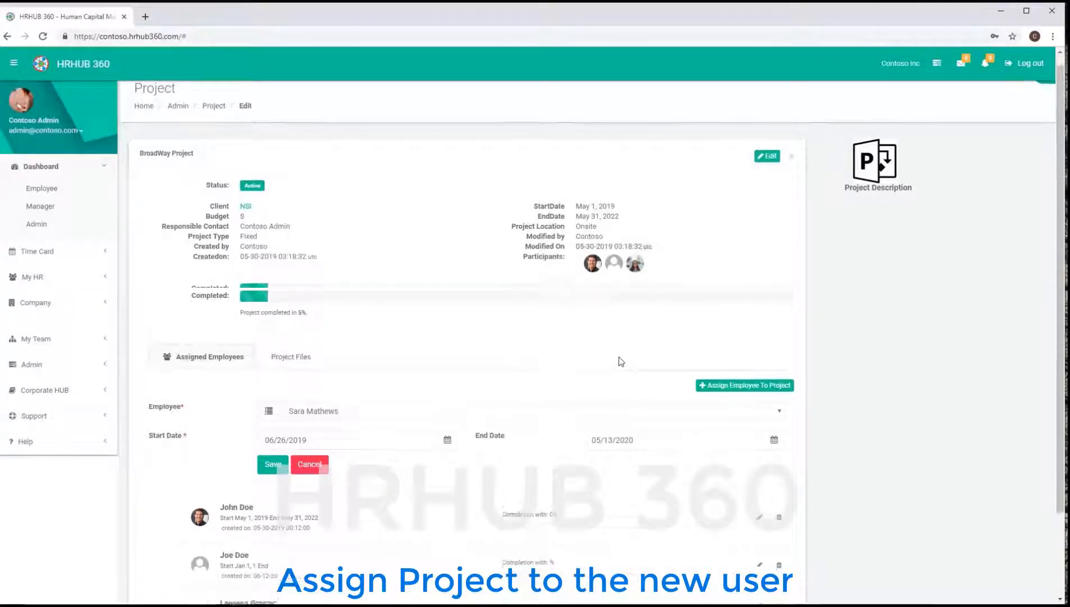
pyautogui.scroll(-2, 619, 356)
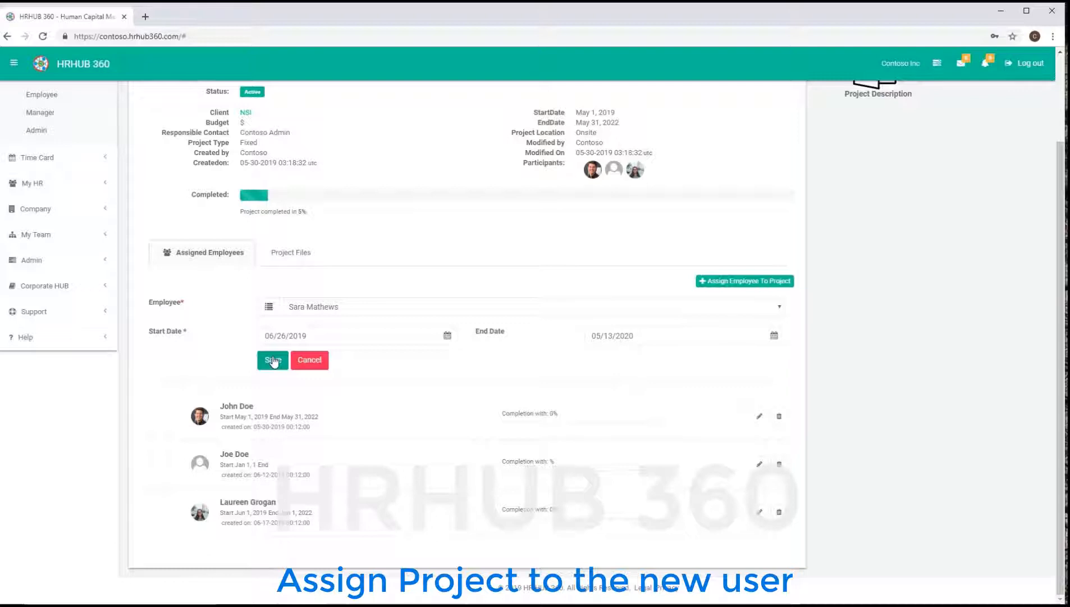
pyautogui.click(274, 360)
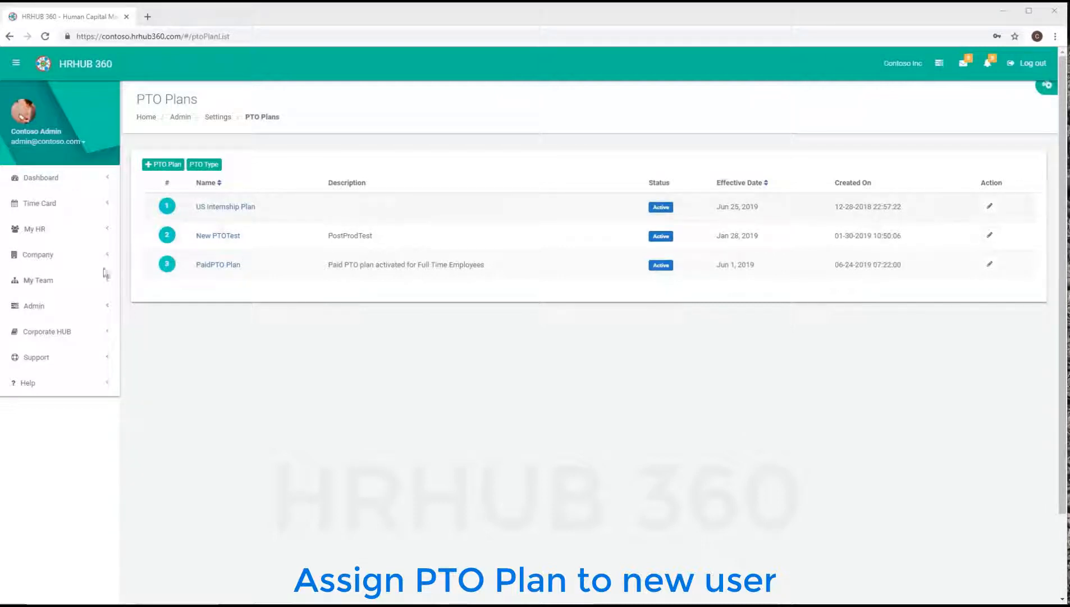
# - Open the US Internship Plan from the Admin PTO Plans settings and scroll to its Build Plan items
pyautogui.click(33, 306)
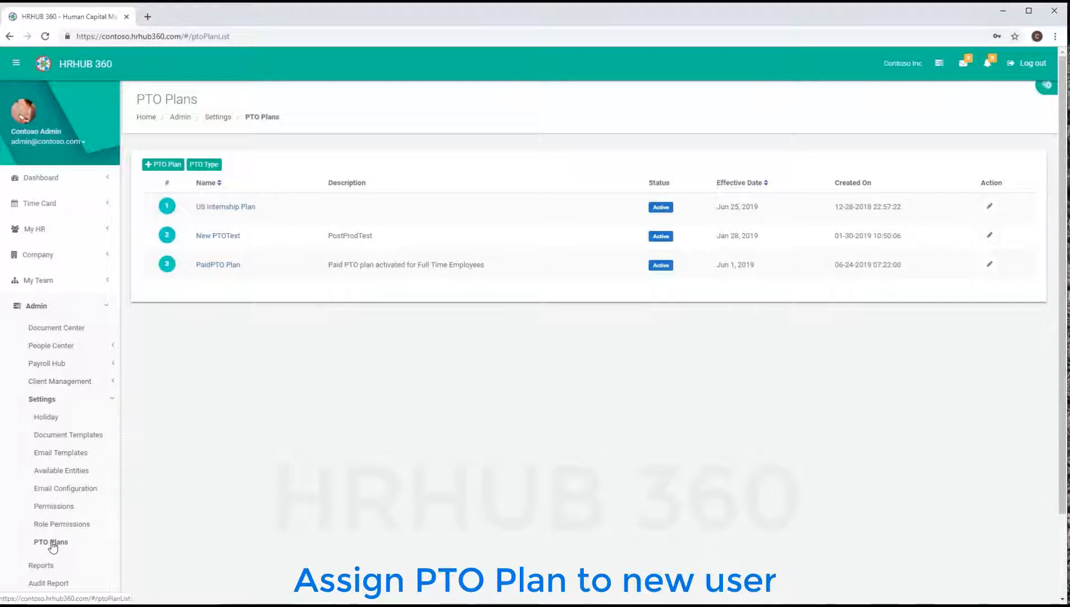
pyautogui.click(233, 210)
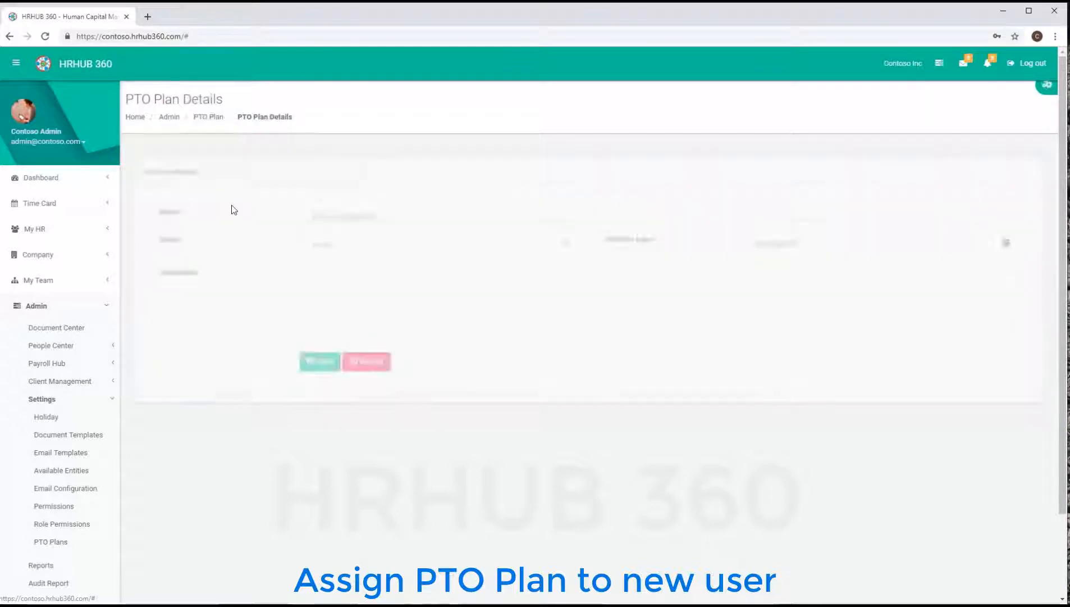
pyautogui.scroll(-2, 502, 355)
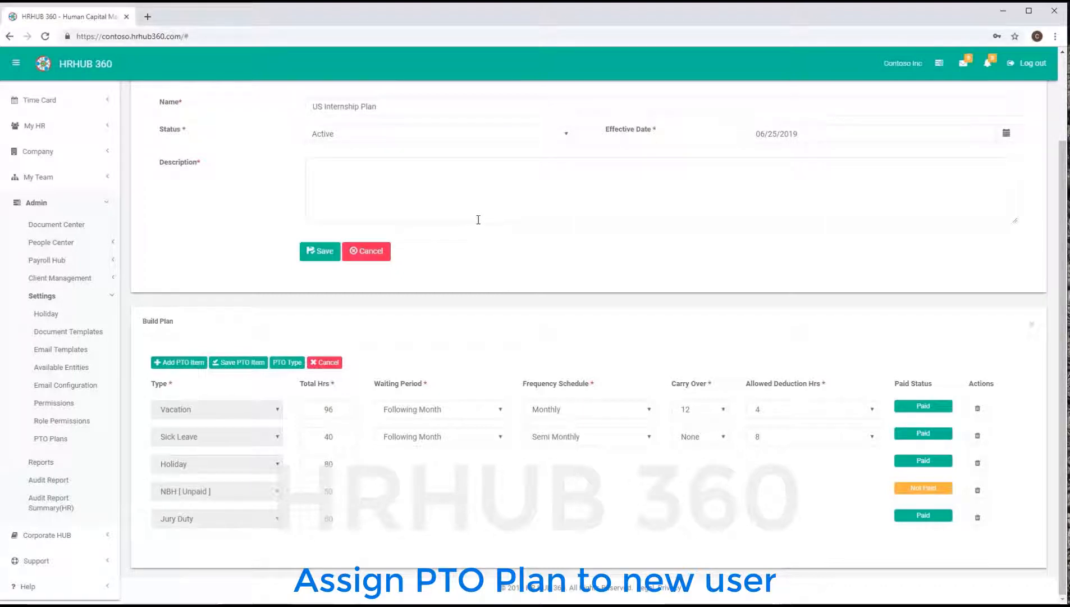
# - Filter People Center by the employee's name and open her Employee Profile
pyautogui.click(939, 64)
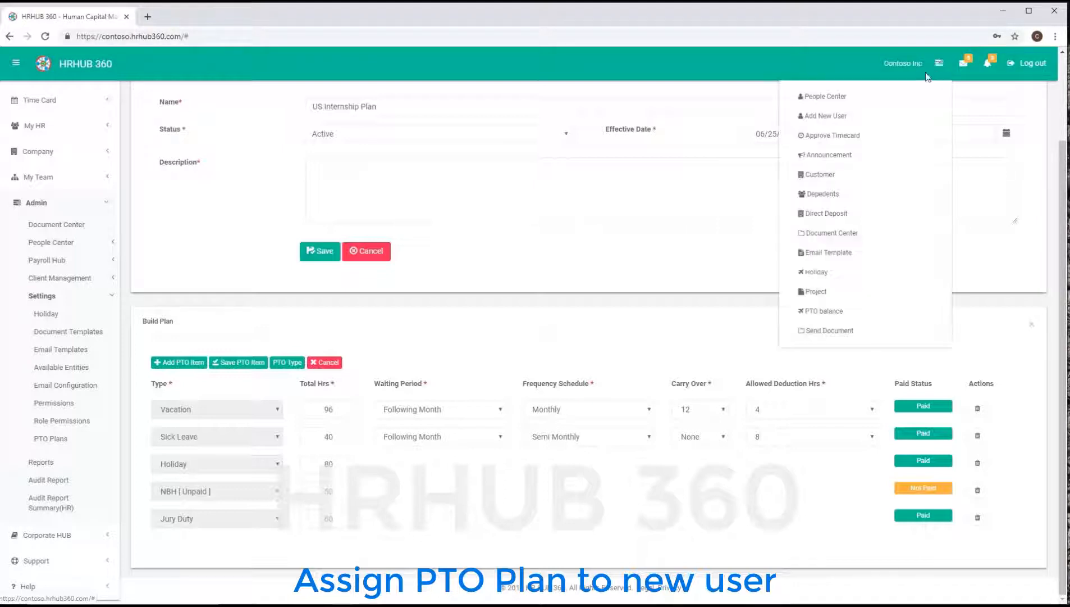
pyautogui.click(842, 99)
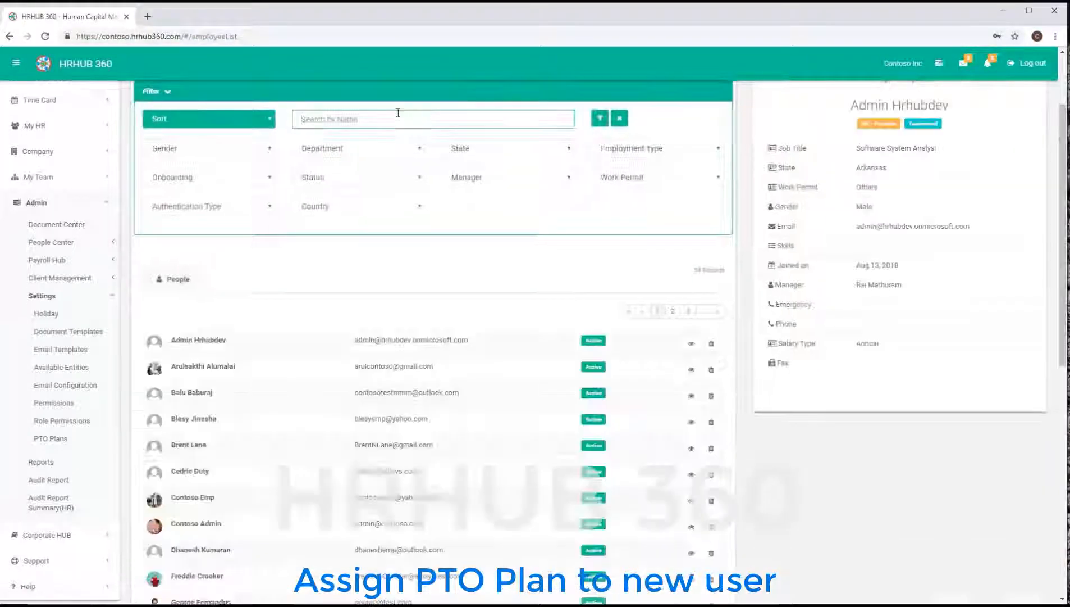
pyautogui.click(398, 113)
pyautogui.write('sara')
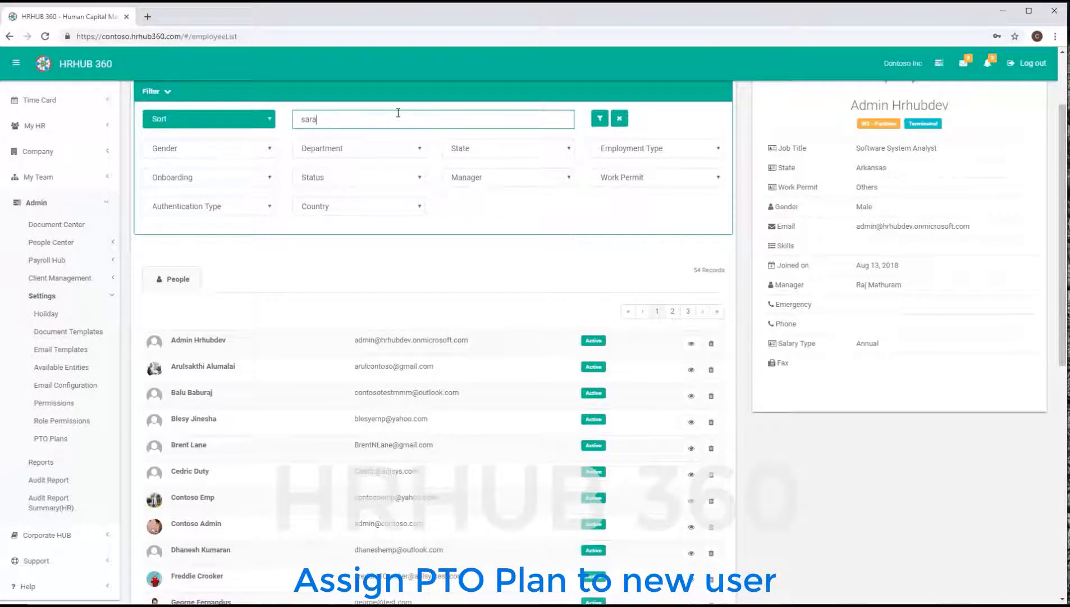
pyautogui.click(600, 121)
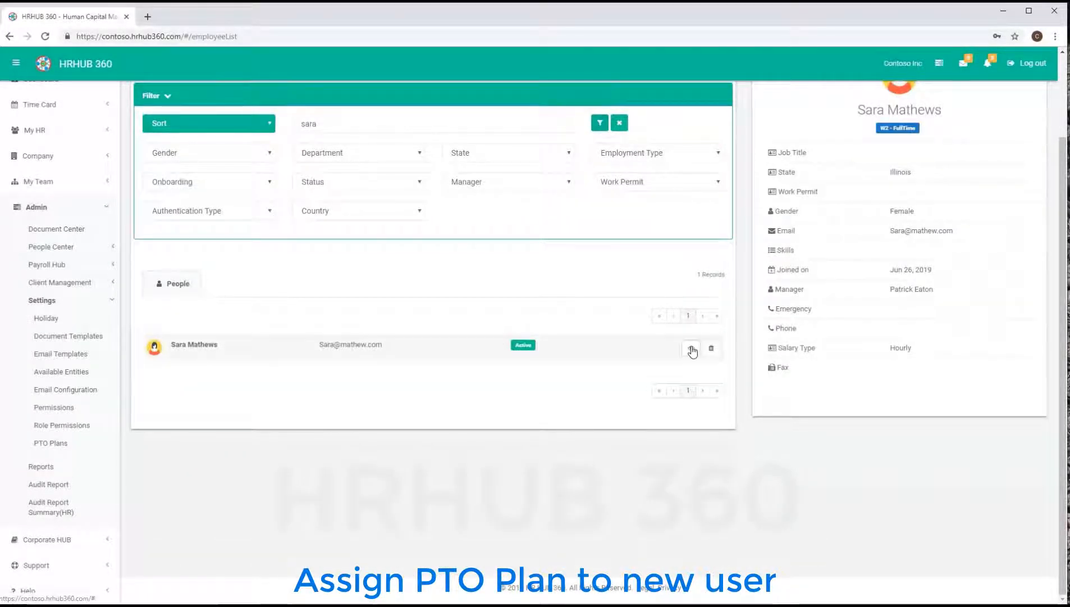
pyautogui.click(691, 349)
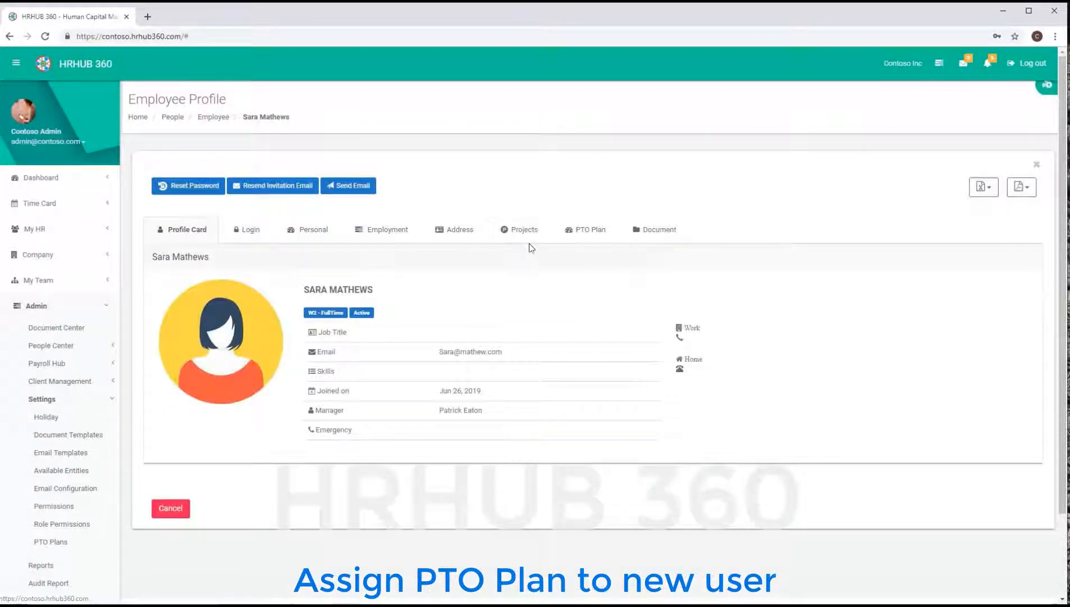
# - Add the US Internship Plan as the employee's PTO plan, effective 06/01/2019, and confirm
pyautogui.click(581, 231)
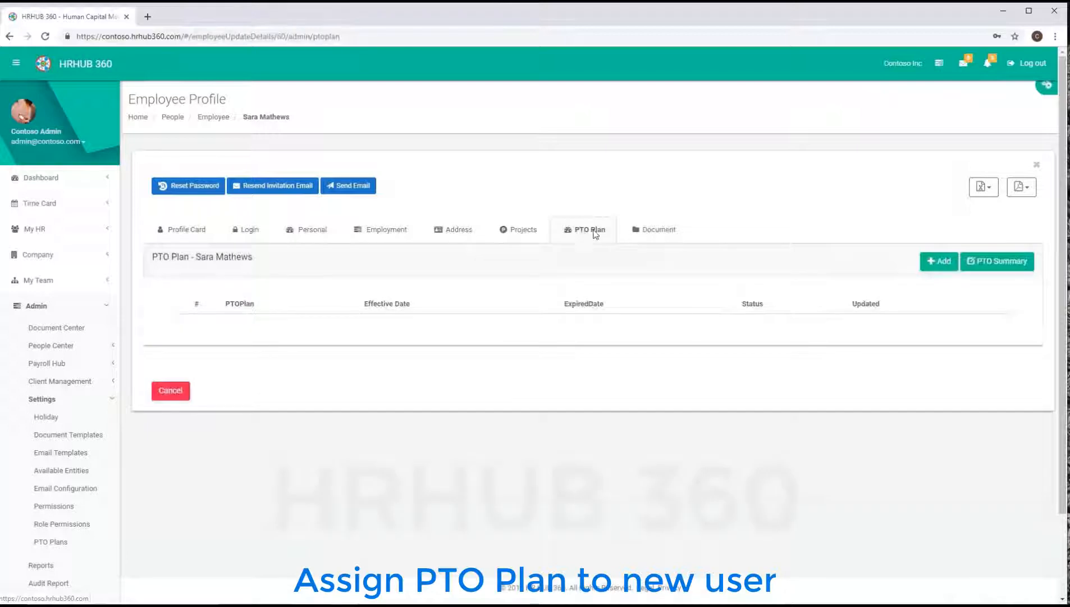
pyautogui.click(944, 262)
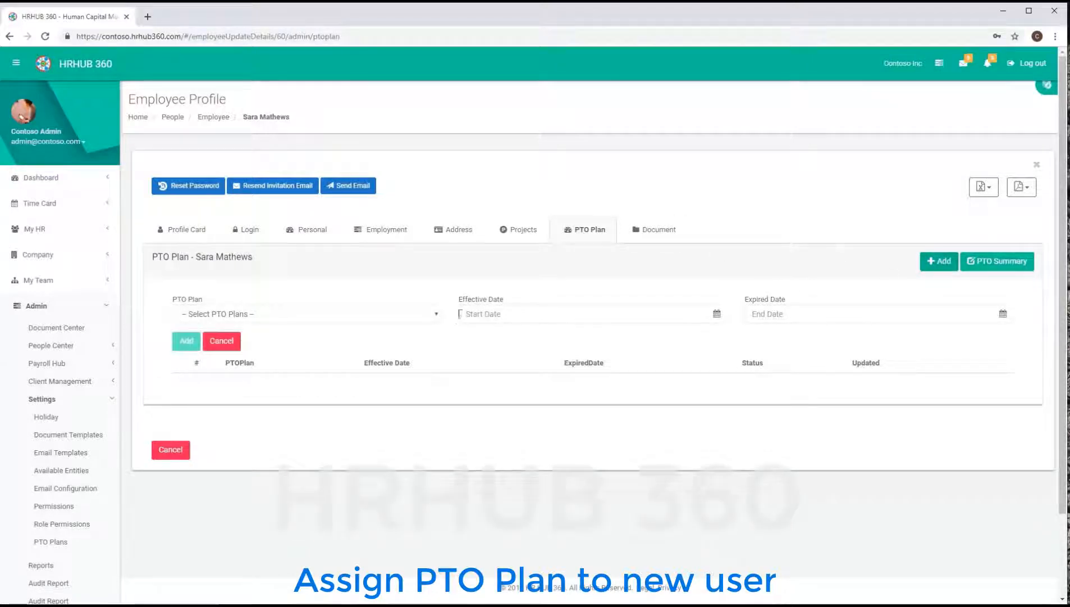
pyautogui.click(437, 316)
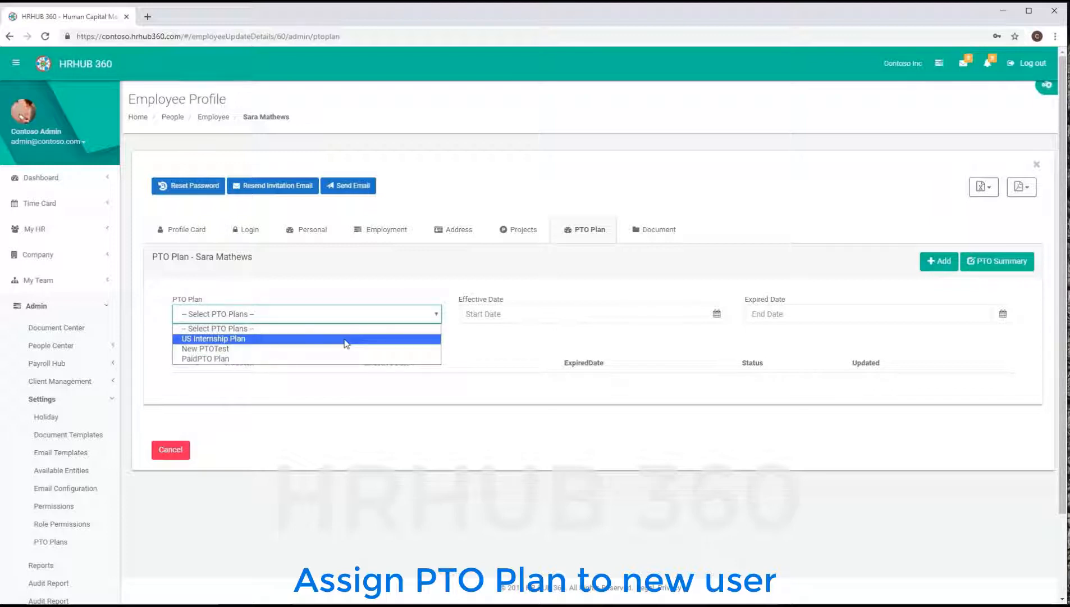
pyautogui.click(347, 339)
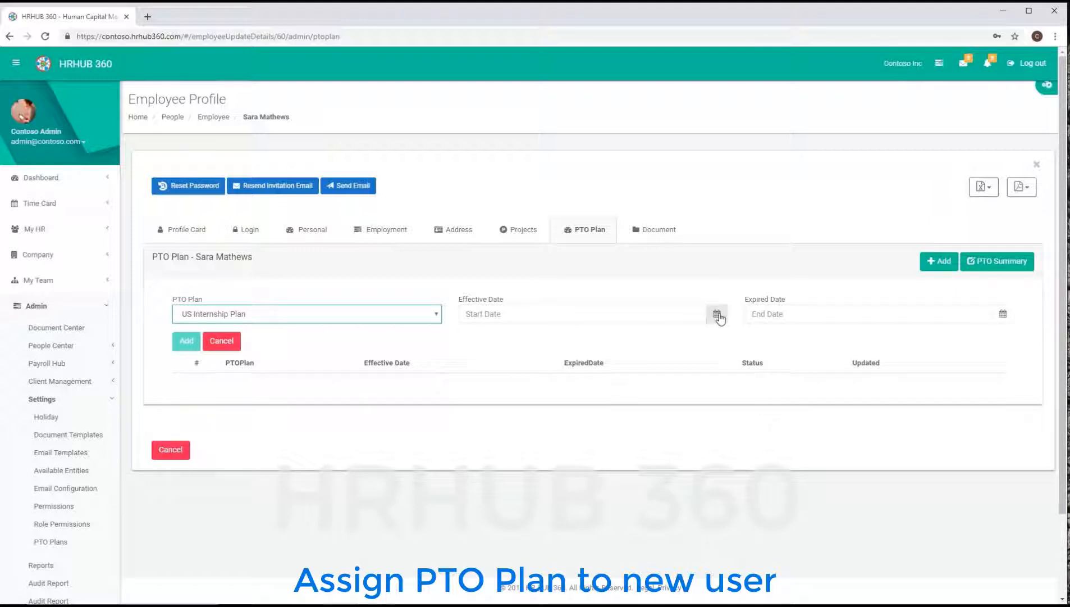
pyautogui.click(718, 315)
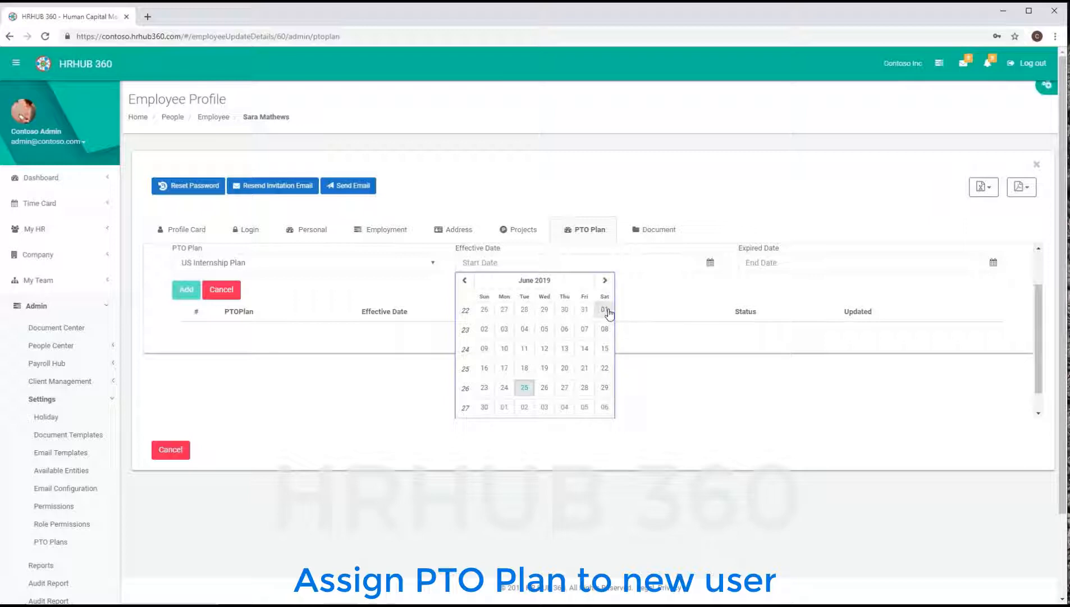
pyautogui.click(604, 309)
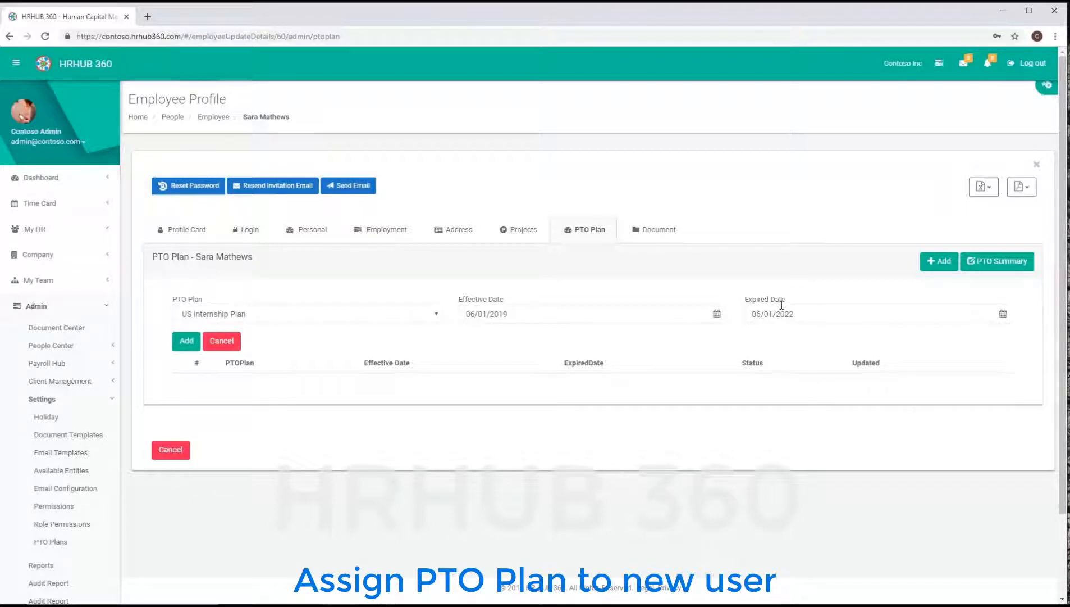
pyautogui.click(187, 341)
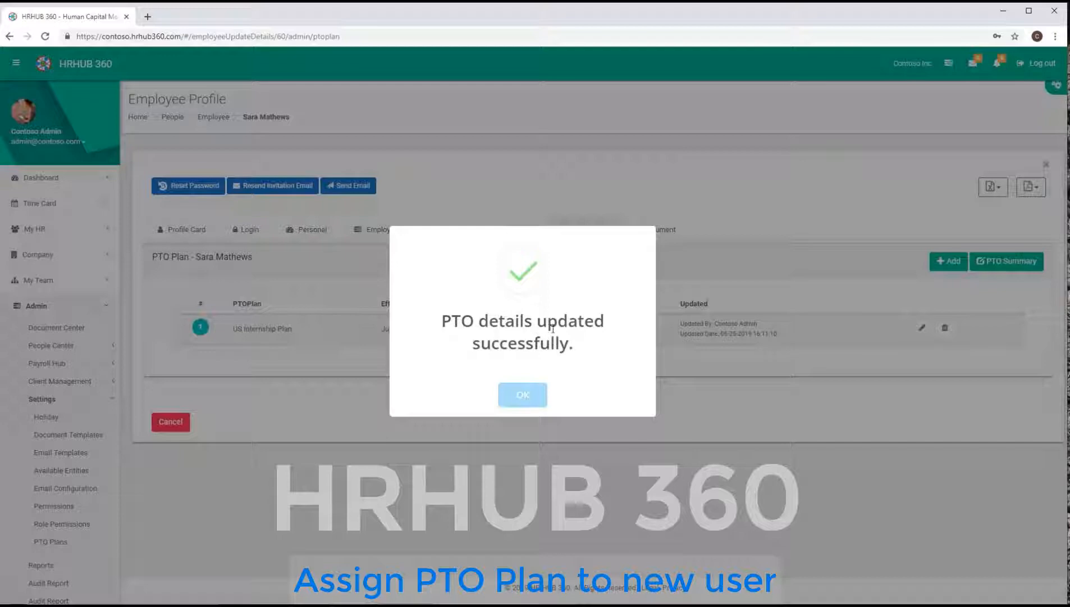
pyautogui.click(518, 396)
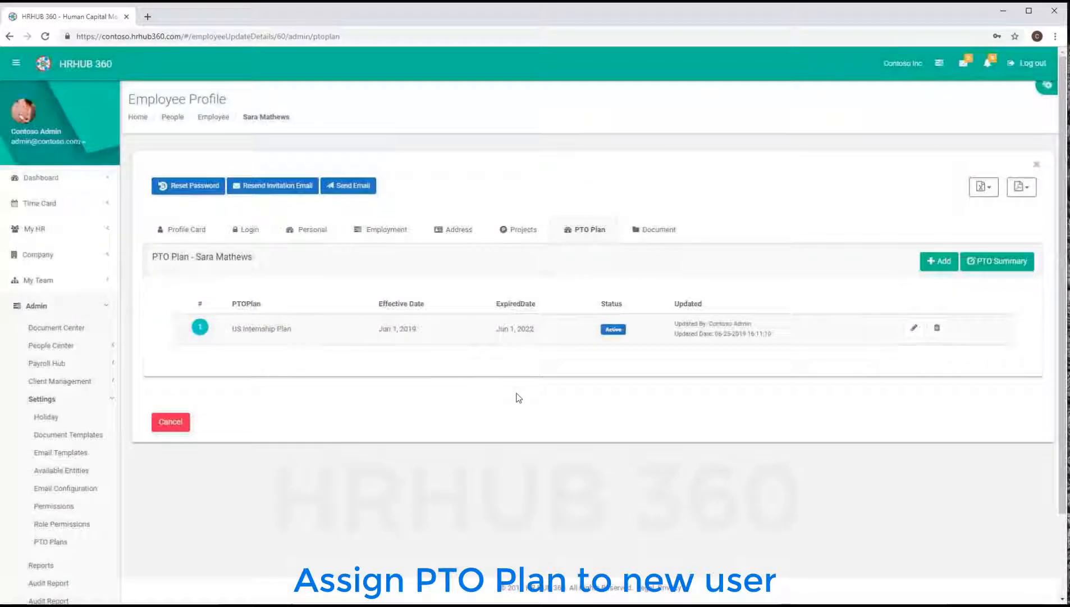